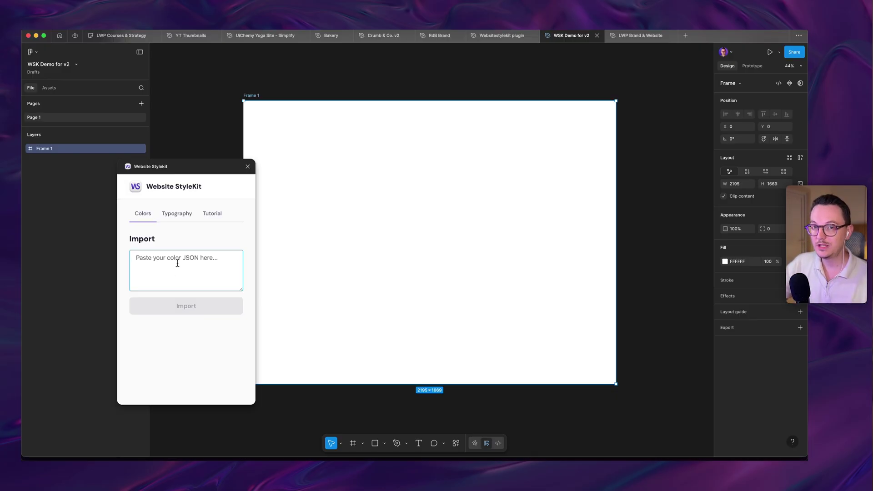
# - Paste the exported colour JSON into the plugin and import it as colour styles
pyautogui.press('super+v')
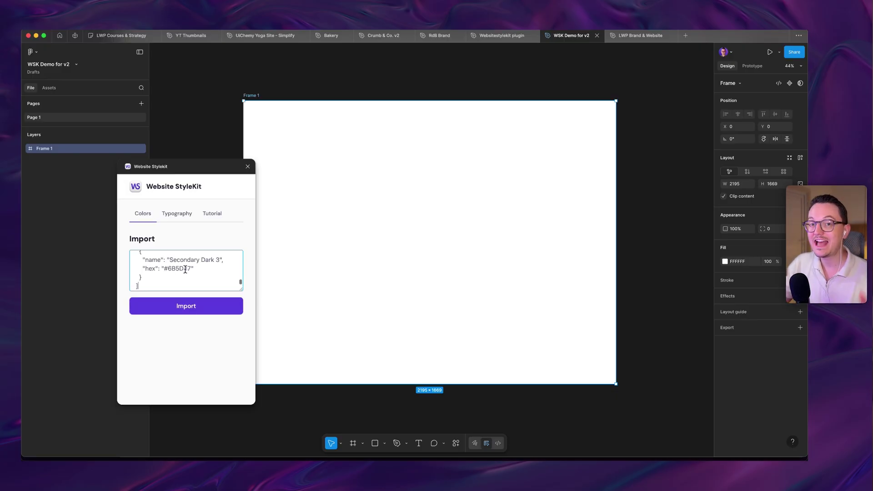
pyautogui.click(187, 306)
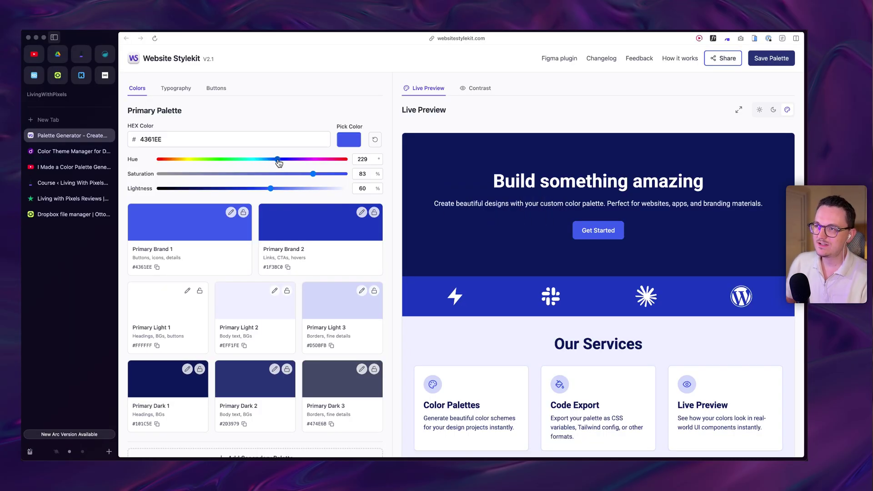
# - Shift the primary palette hue through violet and magenta, settling on purple 9233D7
pyautogui.moveTo(278, 163); pyautogui.dragTo(258, 190)
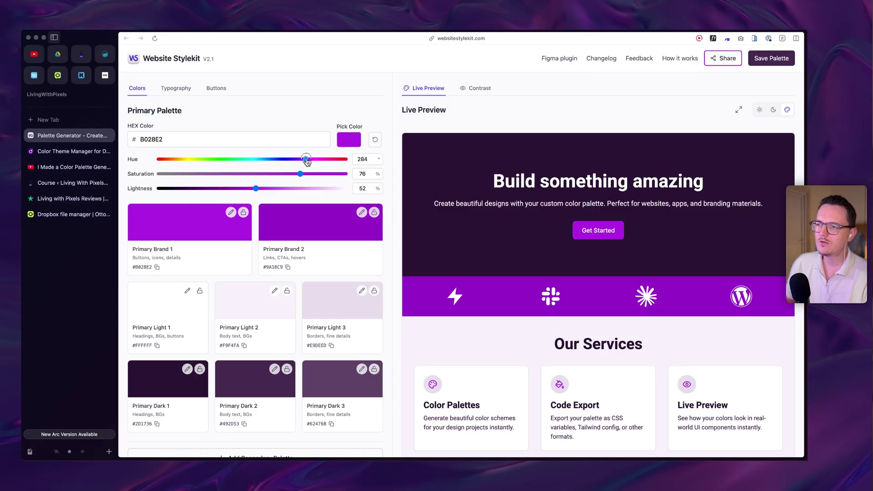
pyautogui.moveTo(307, 161); pyautogui.dragTo(292, 177)
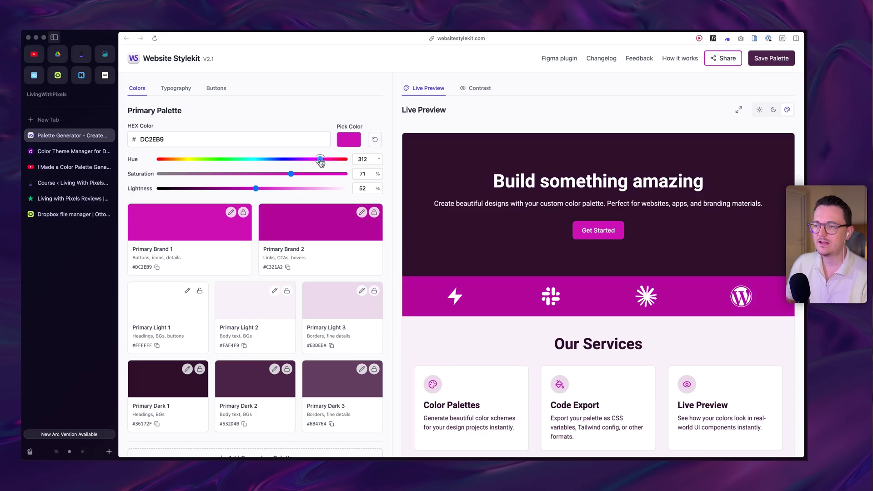
pyautogui.moveTo(320, 162); pyautogui.dragTo(303, 161)
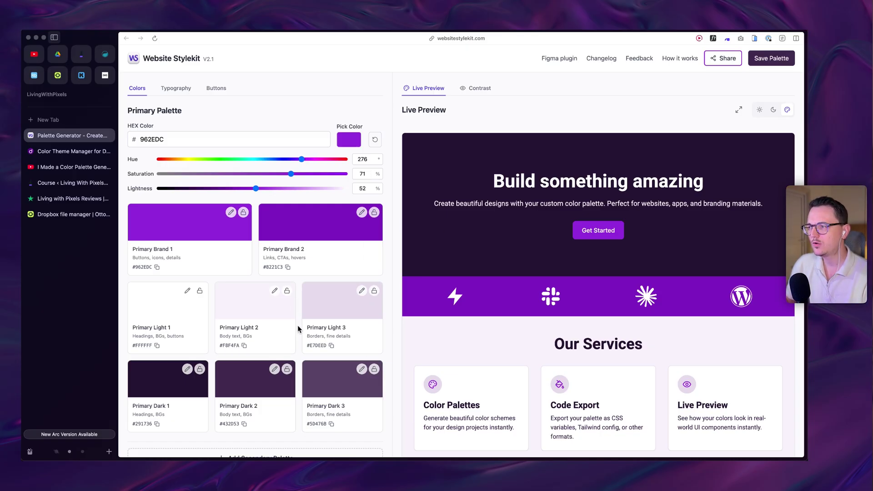
pyautogui.moveTo(477, 182)
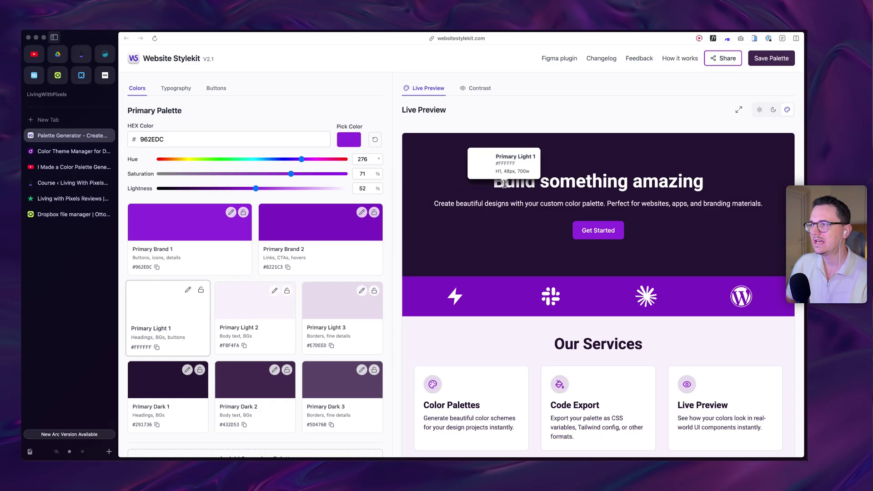
pyautogui.moveTo(502, 202)
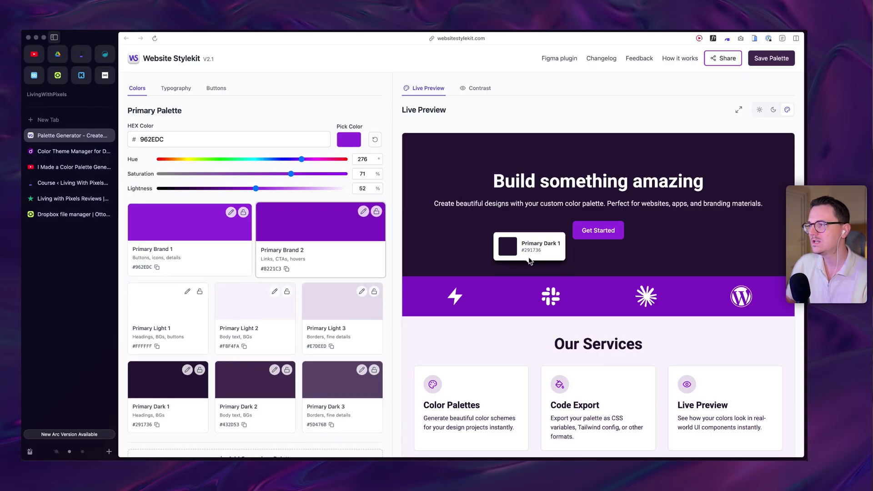
pyautogui.scroll(-3, 474, 301)
pyautogui.moveTo(474, 301)
pyautogui.moveTo(477, 322)
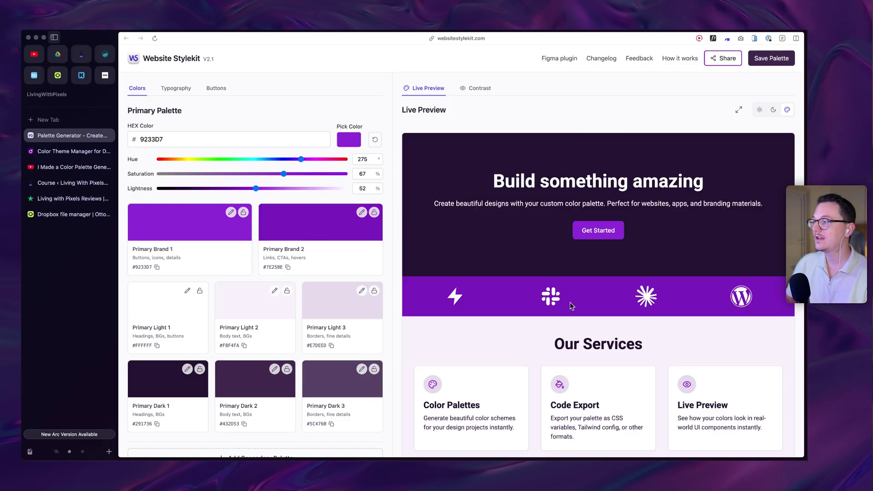
# - Browse the live preview, advancing the testimonial and expanding the exporting and customisation FAQs
pyautogui.moveTo(784, 271)
pyautogui.scroll(-5, 785, 271)
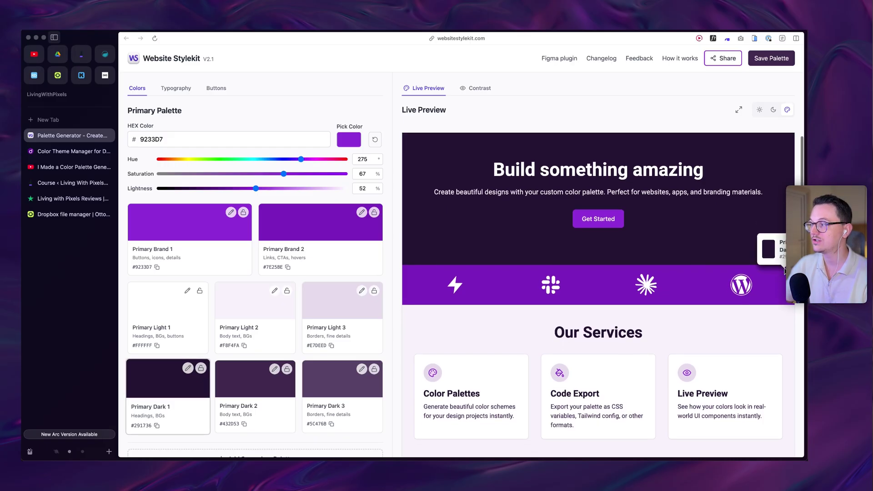
pyautogui.scroll(-5, 785, 271)
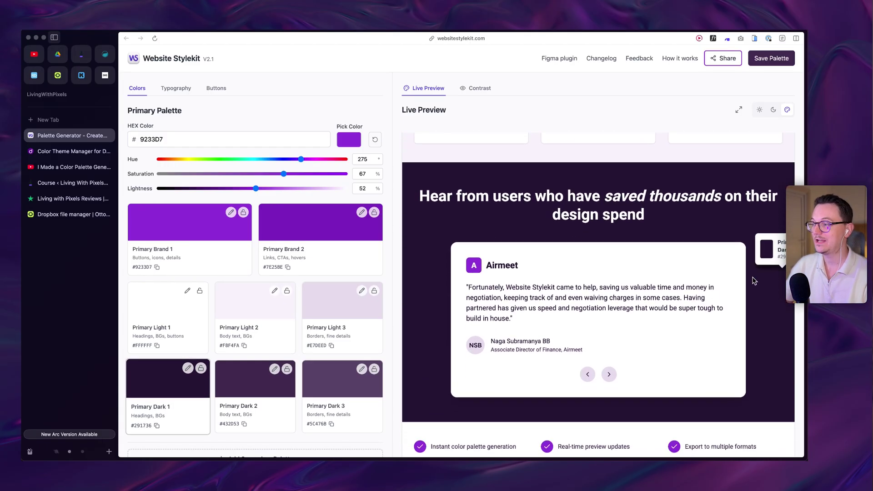
pyautogui.click(608, 373)
pyautogui.scroll(-5, 758, 294)
pyautogui.scroll(-8, 756, 289)
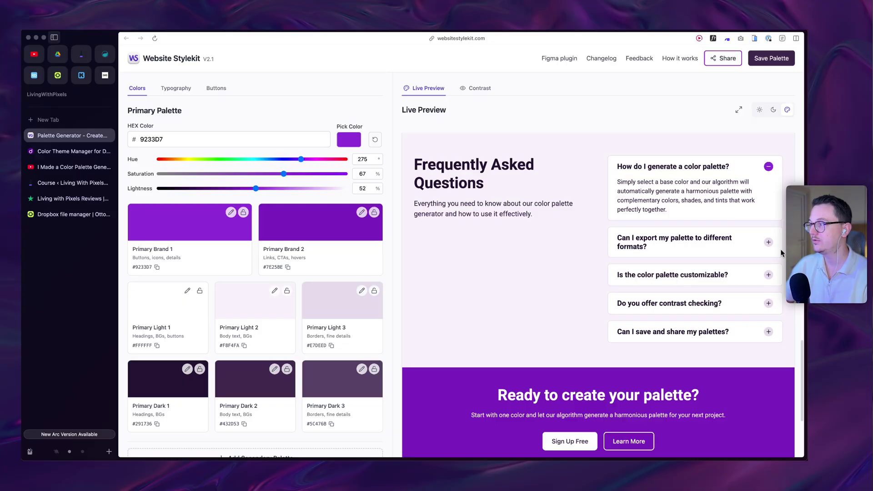
pyautogui.click(768, 242)
pyautogui.click(769, 268)
pyautogui.scroll(-4, 573, 276)
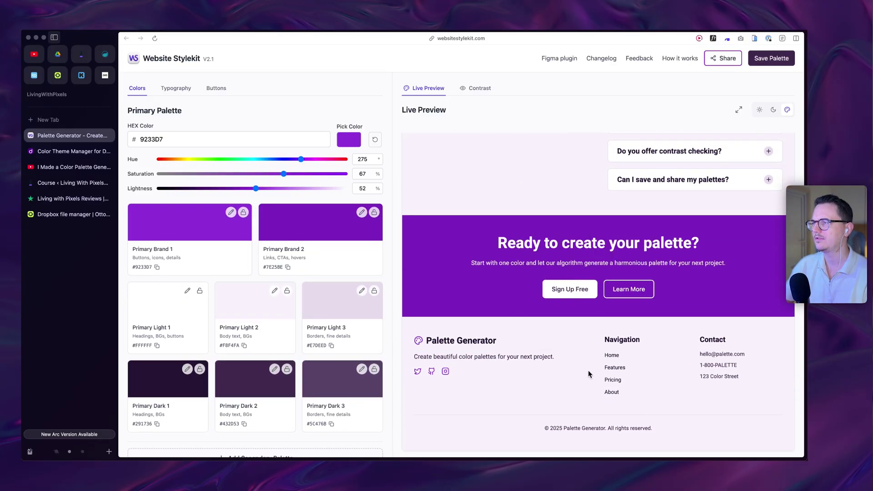
pyautogui.scroll(15, 588, 370)
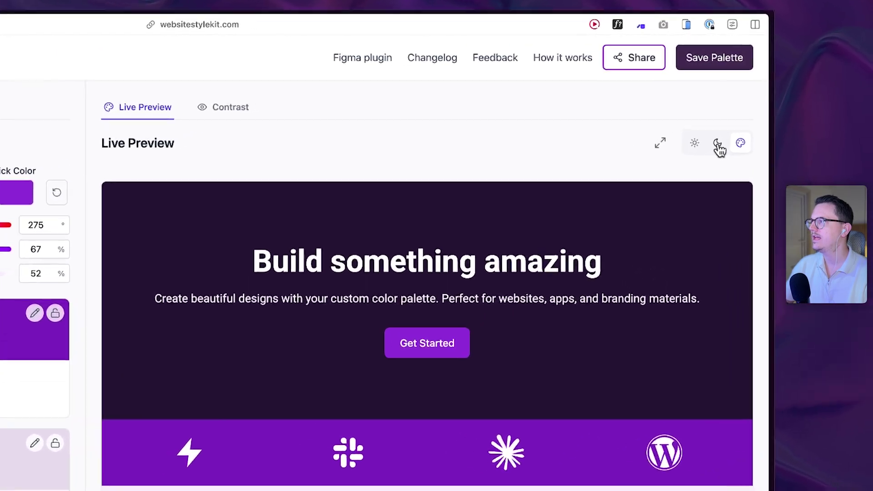
# - Toggle the preview between dark and light themes, leaving it in dark mode
pyautogui.click(771, 114)
pyautogui.click(677, 153)
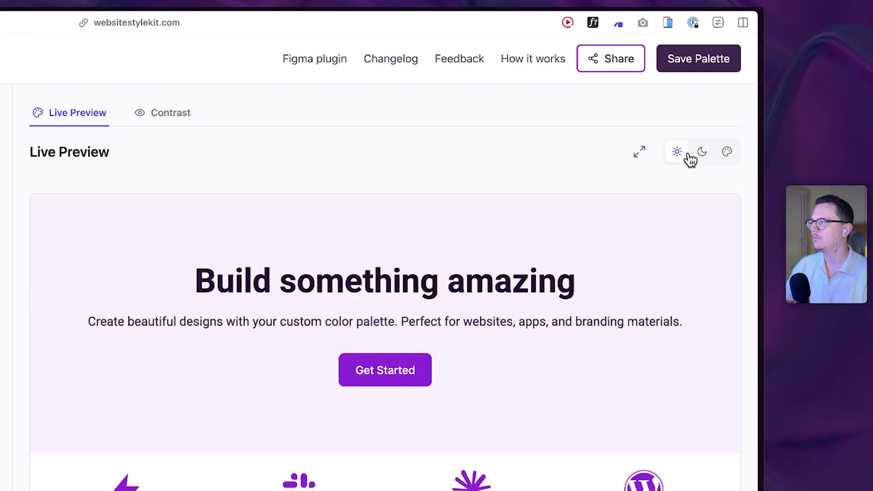
pyautogui.click(703, 152)
pyautogui.scroll(-5, 700, 393)
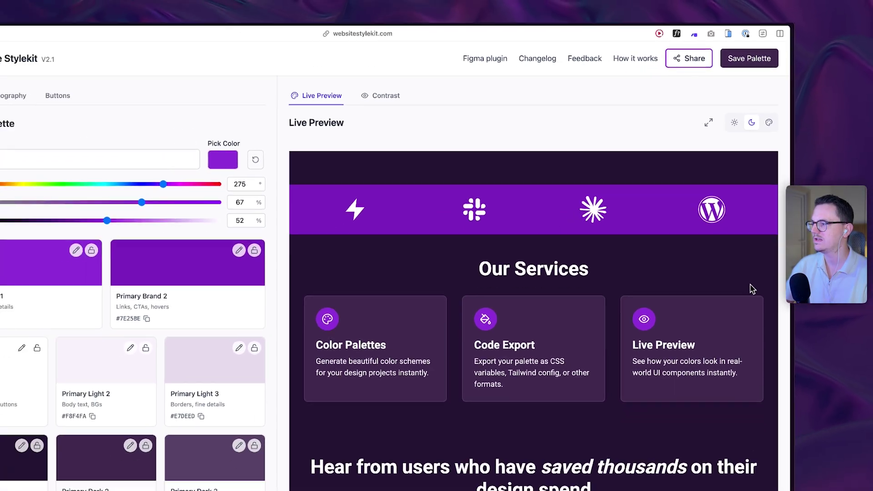
pyautogui.scroll(-7, 753, 289)
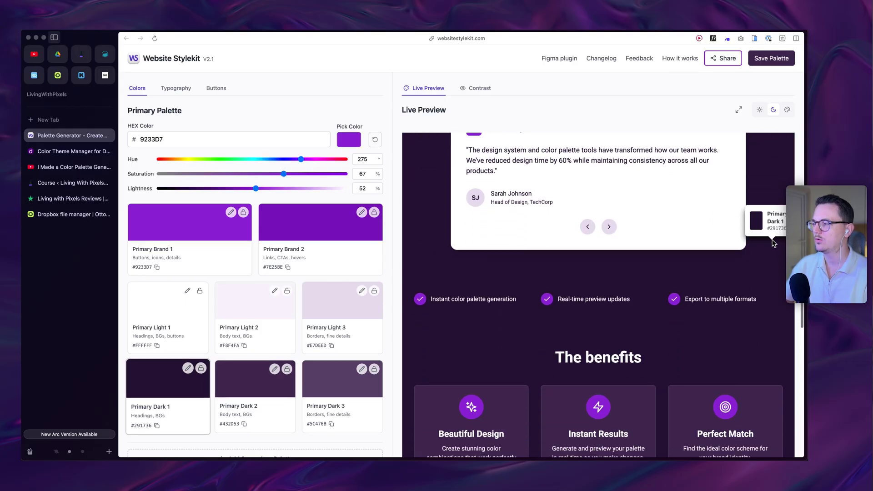
pyautogui.scroll(-10, 773, 243)
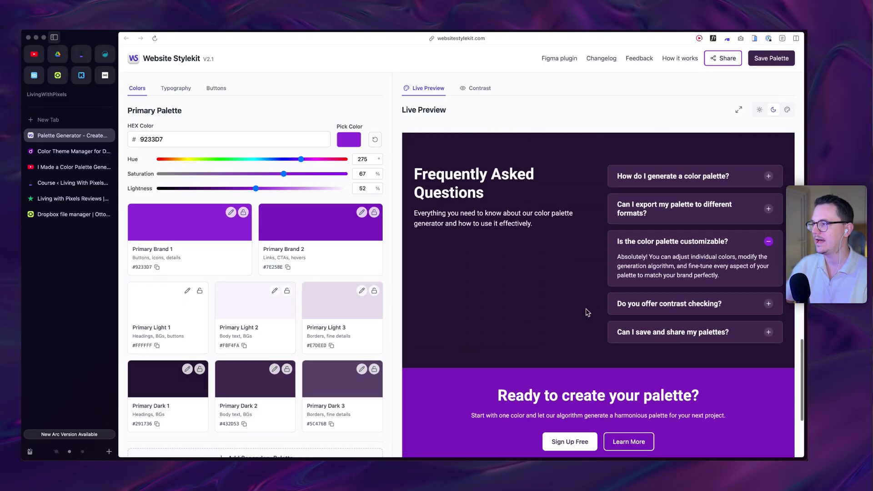
pyautogui.scroll(-3, 587, 312)
pyautogui.scroll(15, 587, 312)
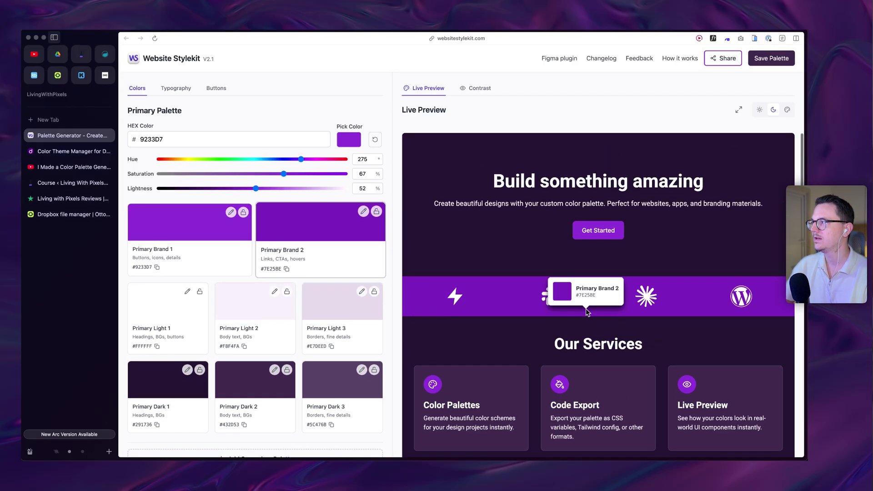
pyautogui.click(739, 111)
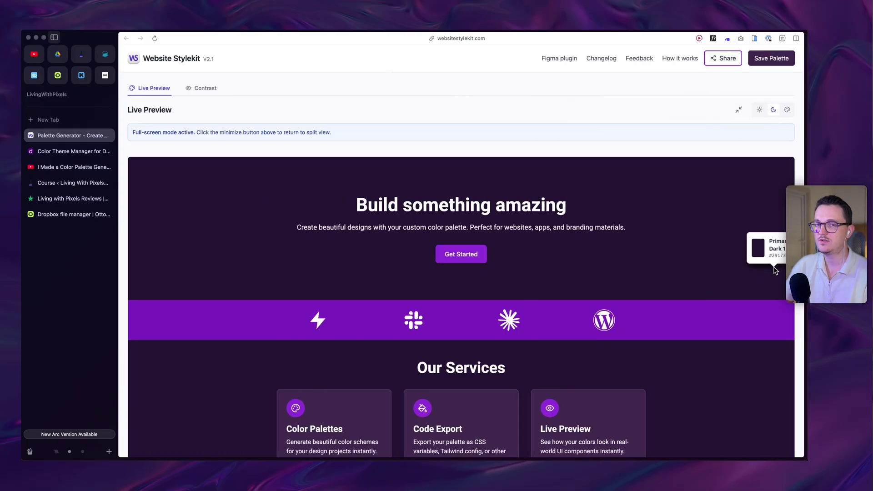
pyautogui.scroll(-6, 749, 237)
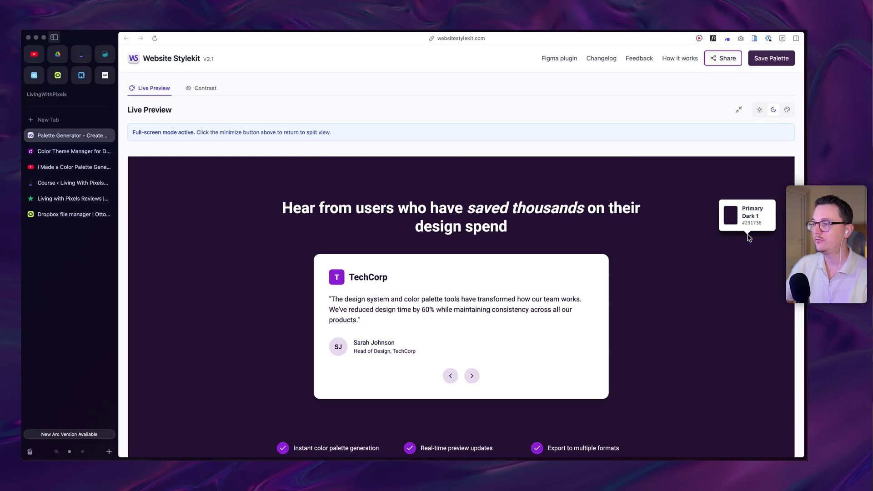
pyautogui.scroll(6, 749, 238)
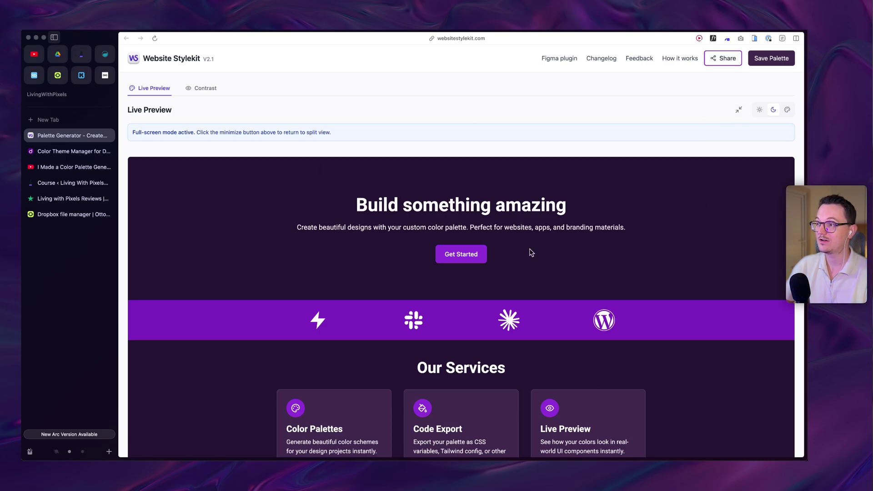
pyautogui.click(735, 112)
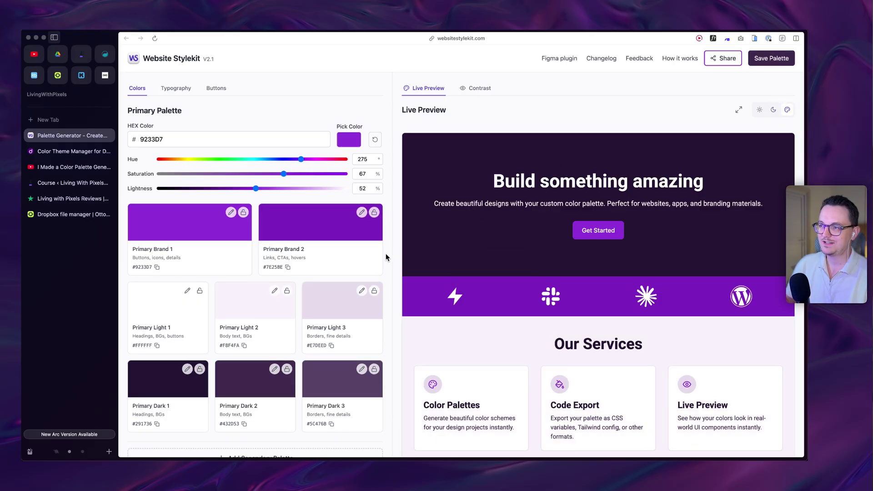
# - Add a secondary palette with a yellow-green hue
pyautogui.scroll(-4, 335, 325)
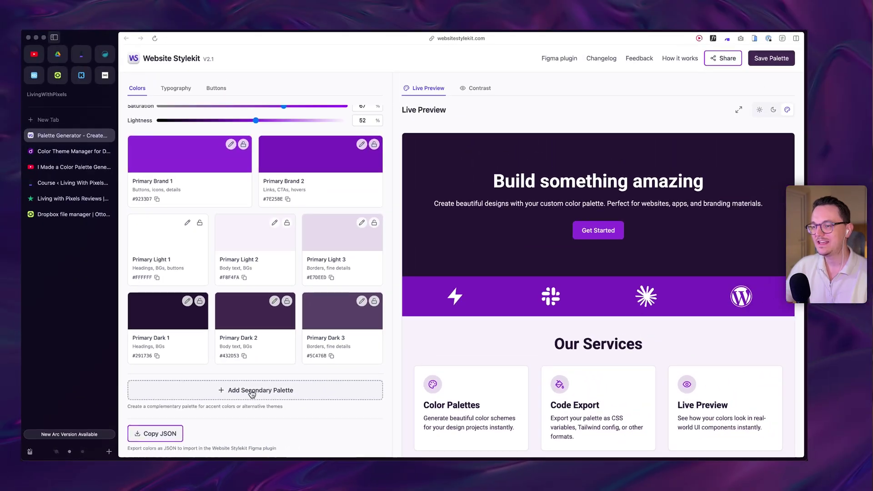
pyautogui.click(252, 391)
pyautogui.scroll(-4, 292, 345)
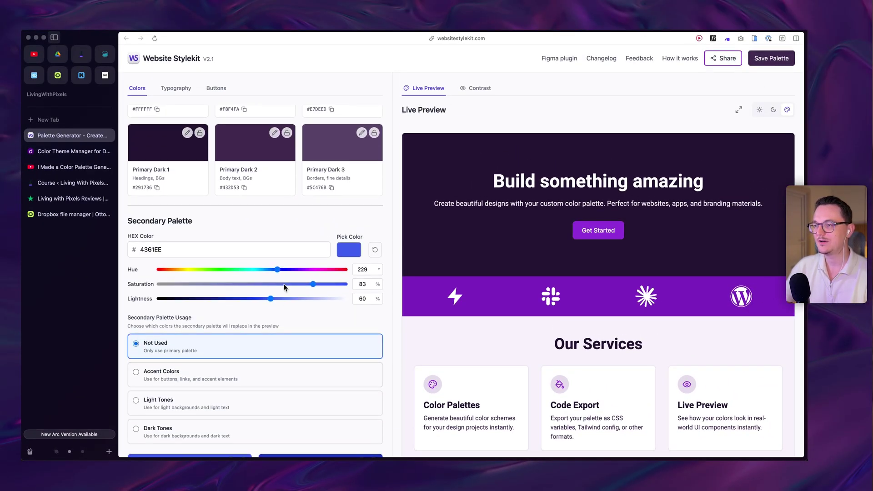
pyautogui.moveTo(276, 272); pyautogui.dragTo(180, 272)
# - Apply the secondary palette to the accent colours, light tones and dark tones
pyautogui.scroll(-2, 267, 320)
pyautogui.click(267, 318)
pyautogui.scroll(-1, 205, 319)
pyautogui.click(220, 337)
pyautogui.scroll(-1, 221, 339)
pyautogui.click(222, 341)
pyautogui.scroll(-1, 499, 309)
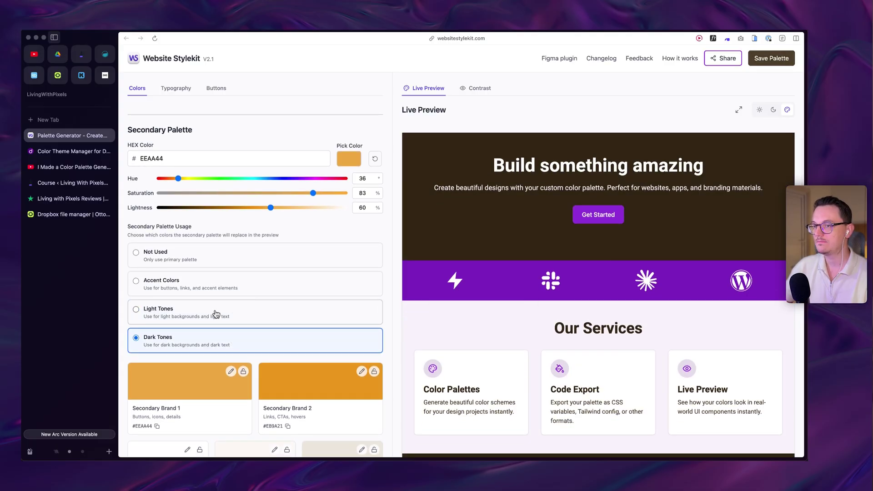
pyautogui.click(188, 314)
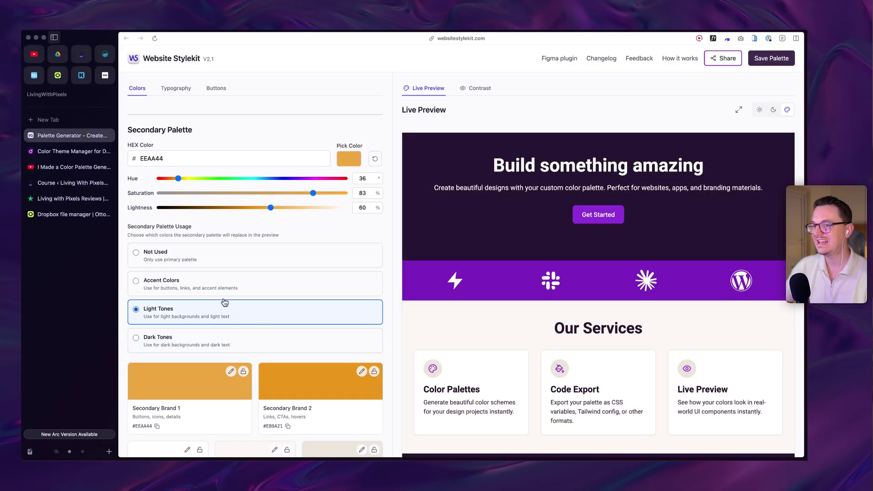
pyautogui.scroll(-2, 483, 313)
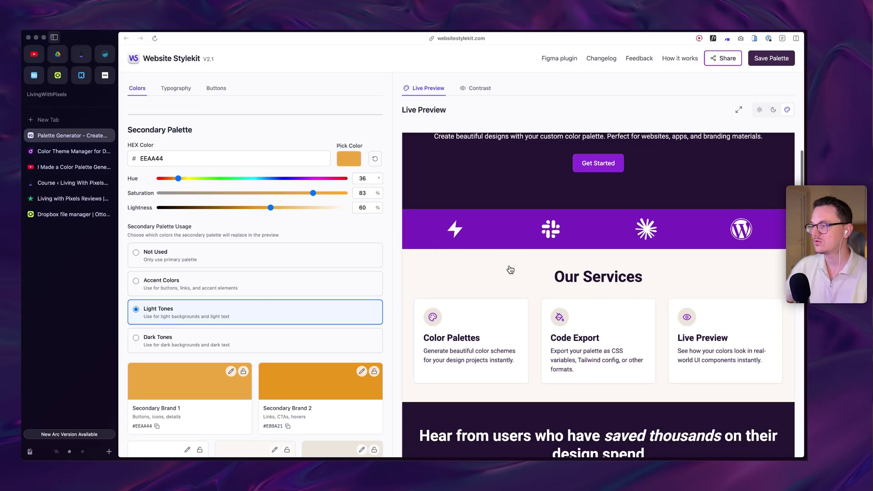
# - Adjust Secondary Light 2's saturation so it becomes cream FAF6EF
pyautogui.moveTo(441, 318)
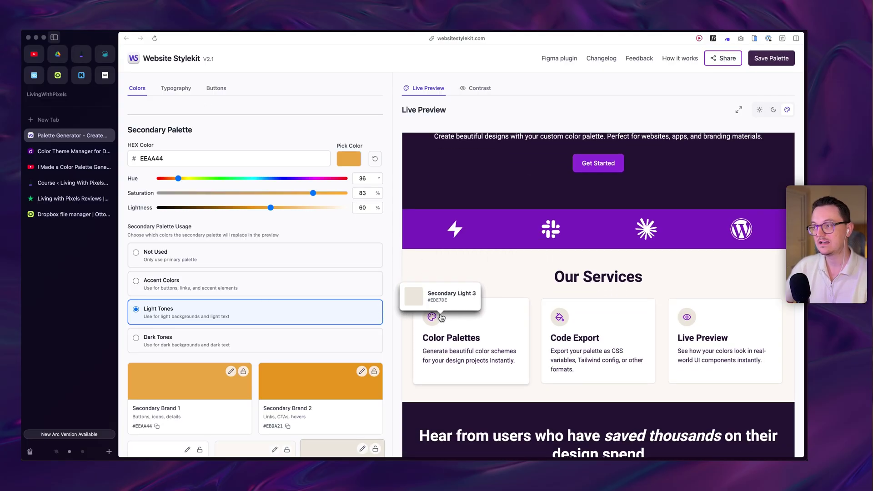
pyautogui.scroll(-3, 530, 294)
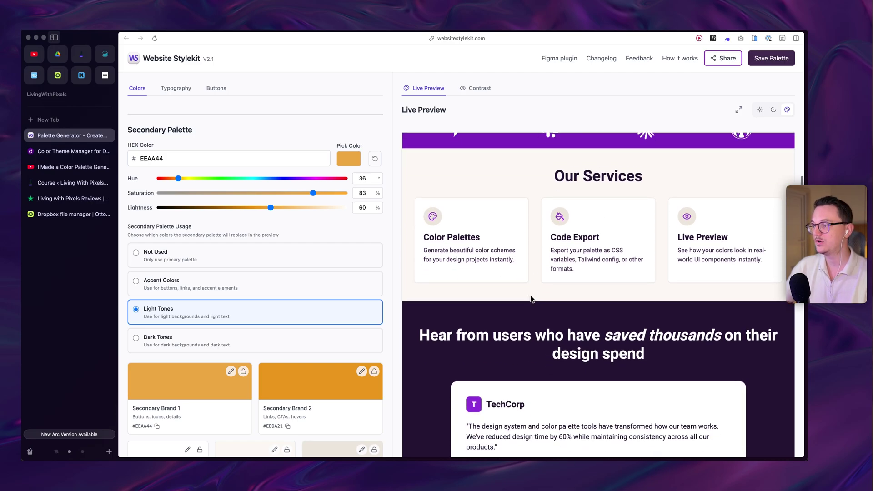
pyautogui.scroll(2, 530, 295)
pyautogui.scroll(-2, 254, 309)
pyautogui.scroll(-4, 254, 309)
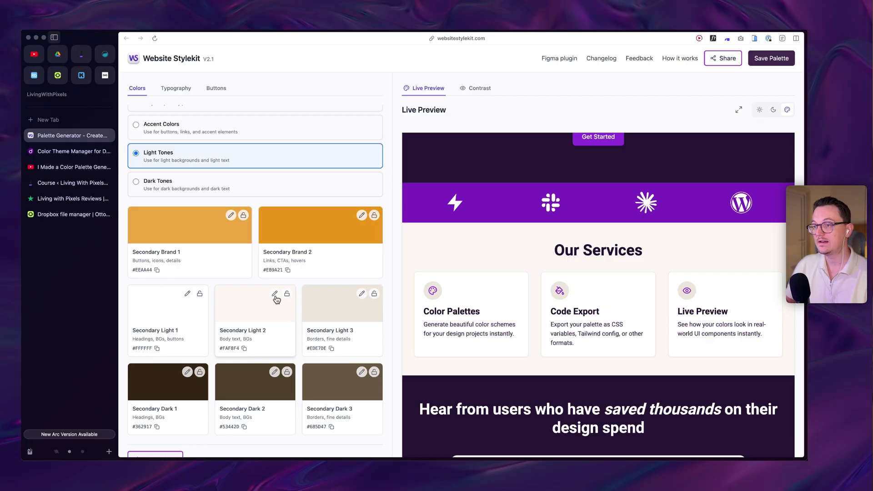
pyautogui.click(275, 294)
pyautogui.moveTo(255, 246); pyautogui.dragTo(298, 264)
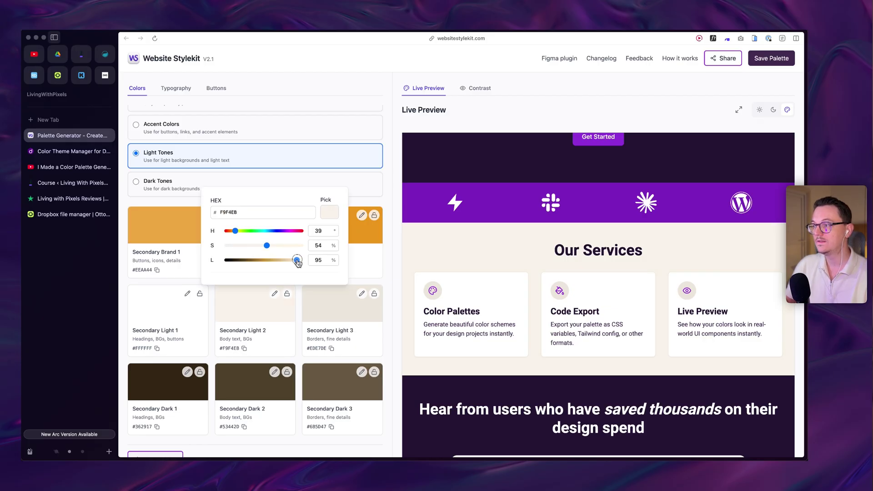
pyautogui.scroll(-3, 402, 276)
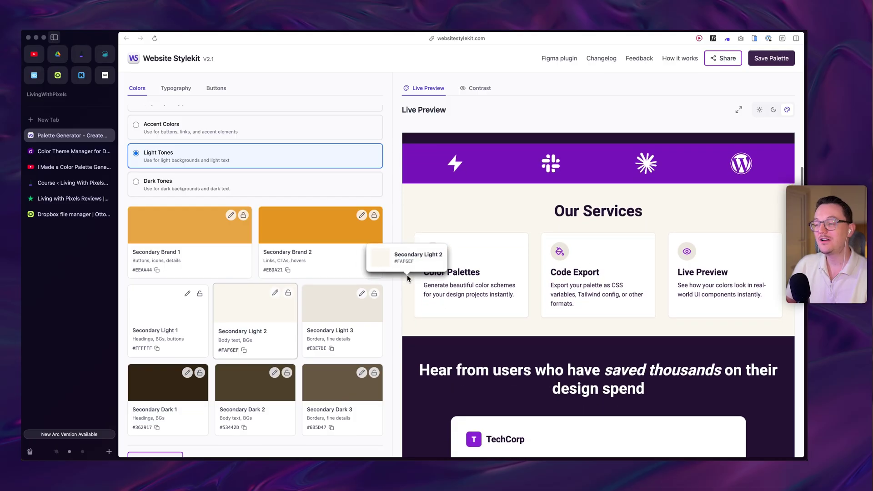
pyautogui.scroll(-8, 408, 277)
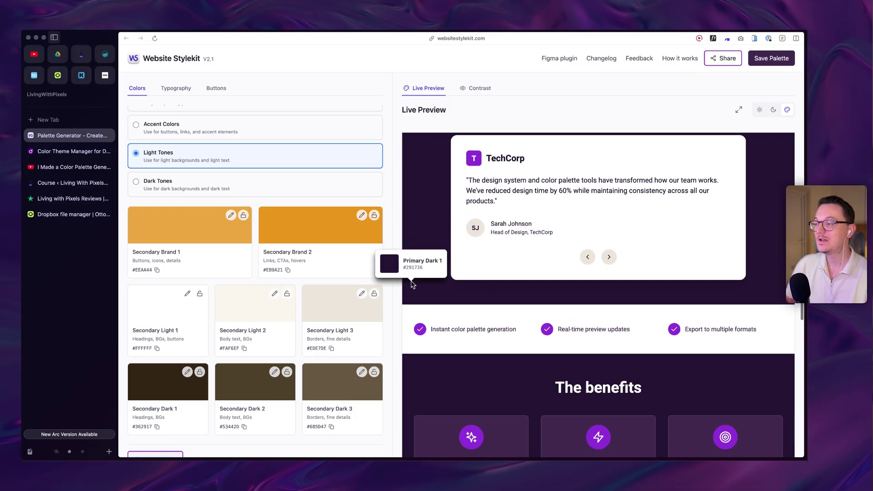
pyautogui.scroll(-2, 412, 284)
pyautogui.scroll(10, 415, 293)
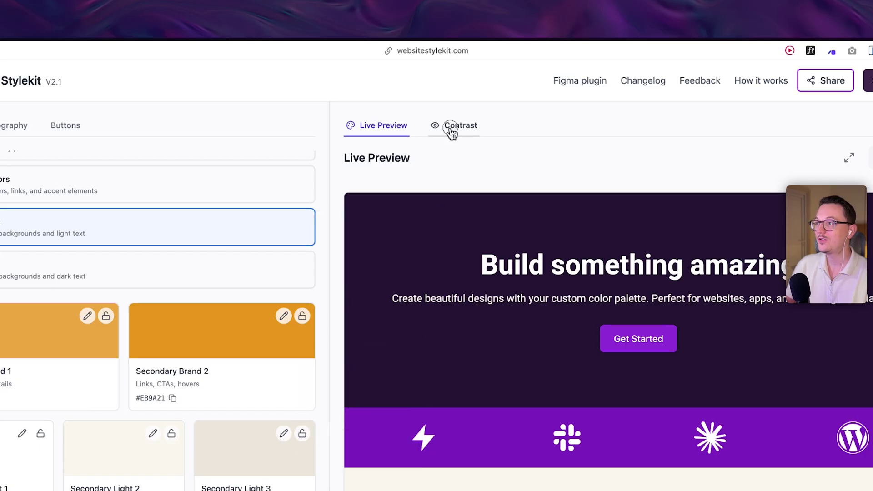
# - Check white-text contrast, then tune primary saturation and lightness to 9D4CD6 (4.73:1)
pyautogui.click(452, 134)
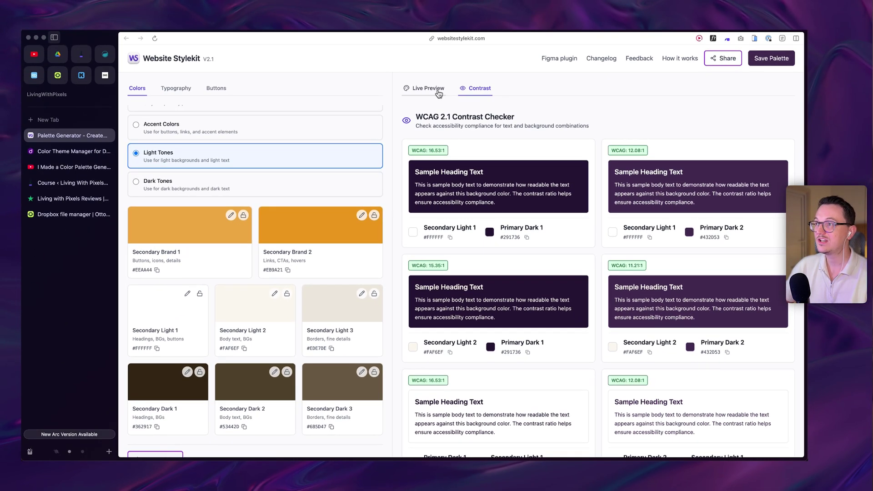
pyautogui.scroll(-6, 593, 278)
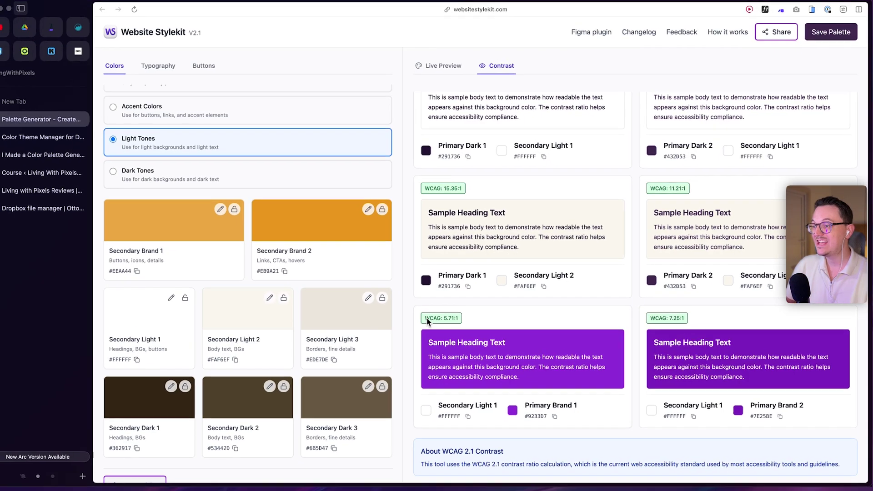
pyautogui.moveTo(412, 313); pyautogui.dragTo(436, 313)
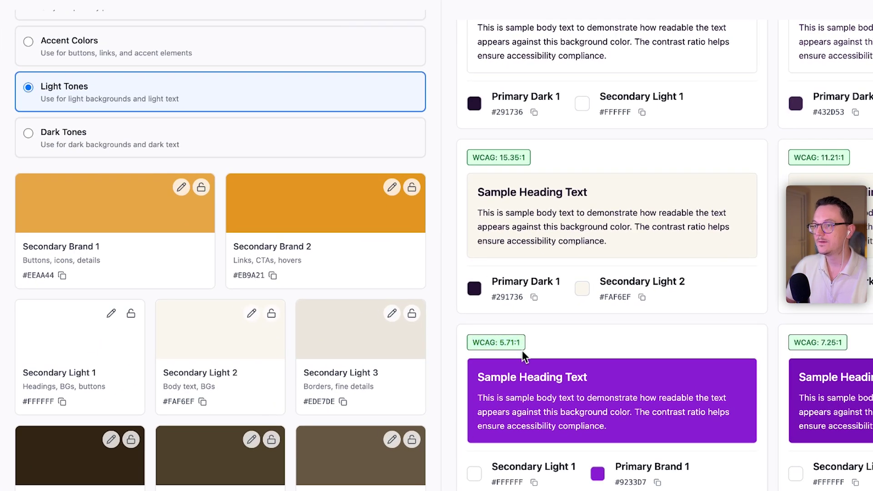
pyautogui.scroll(5, 302, 275)
pyautogui.moveTo(227, 152); pyautogui.dragTo(255, 156)
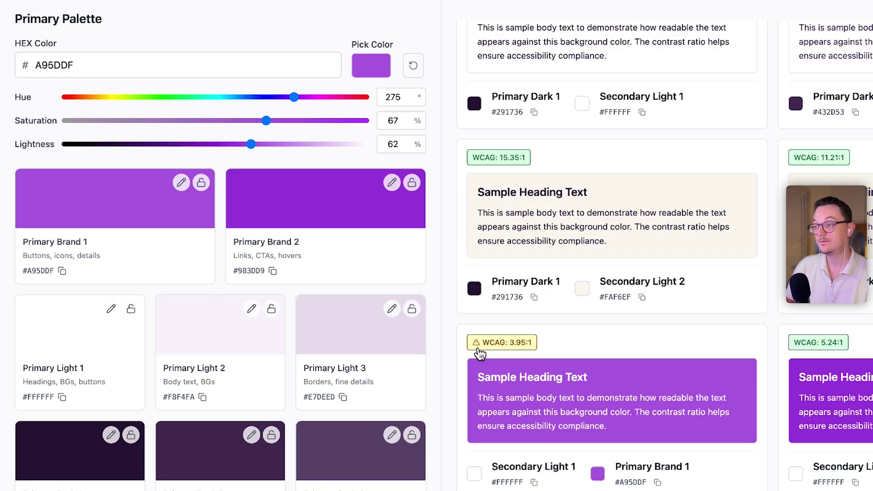
pyautogui.moveTo(267, 120); pyautogui.dragTo(236, 144)
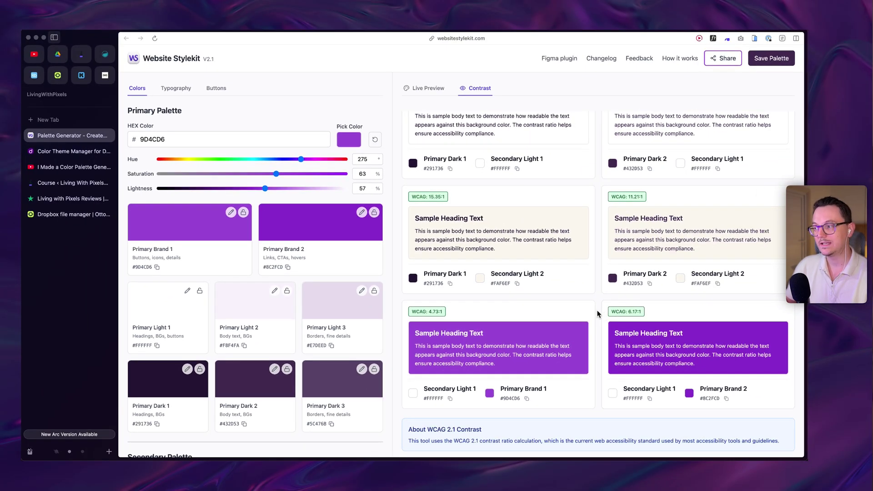
# - Make the buttons fully rounded 100px pills after trying 0px, then nudge the primary purple lighter
pyautogui.click(424, 88)
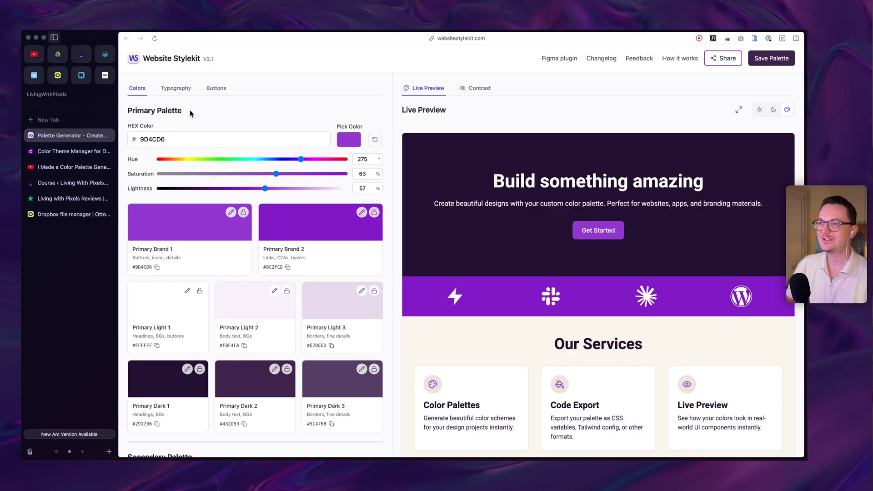
pyautogui.click(220, 90)
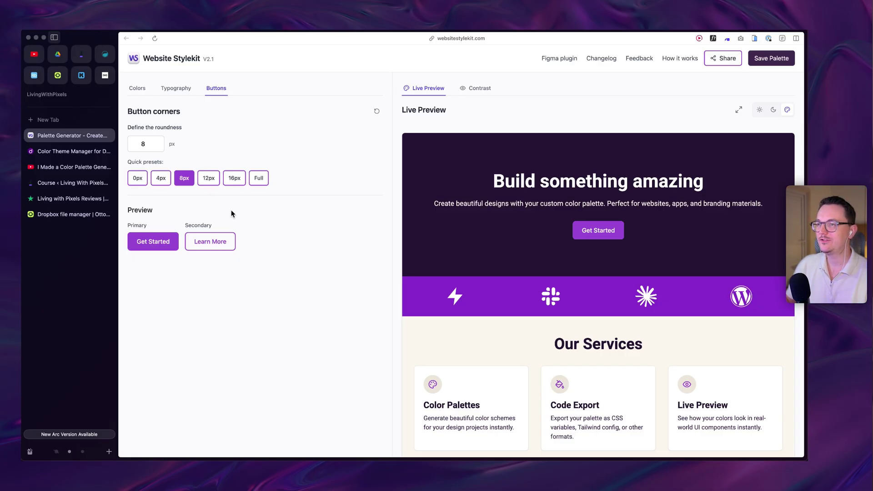
pyautogui.click(138, 178)
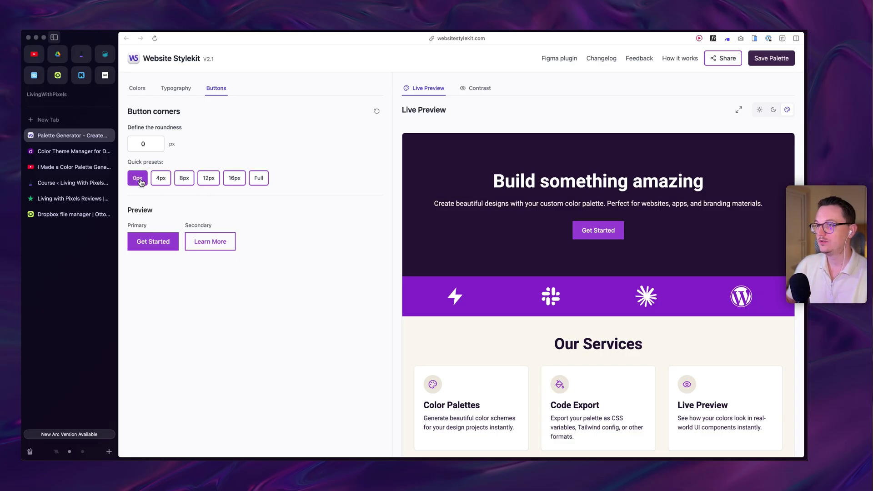
pyautogui.click(256, 180)
pyautogui.scroll(-20, 538, 257)
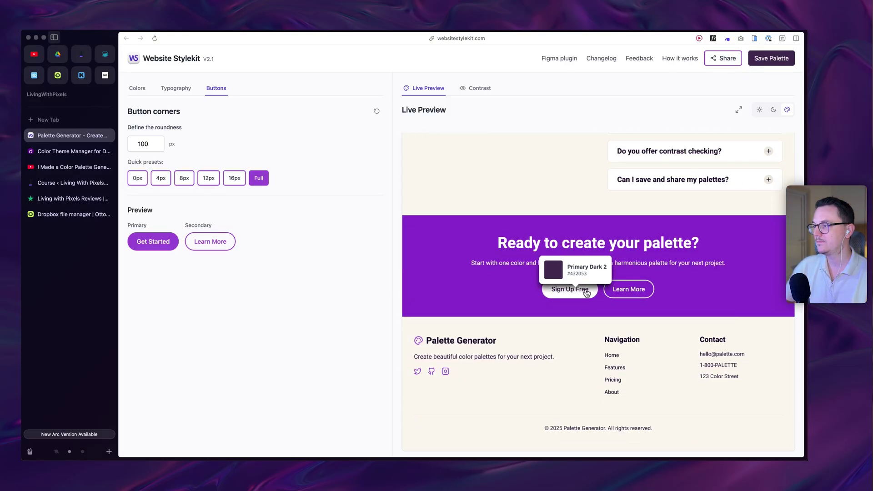
pyautogui.scroll(20, 568, 291)
pyautogui.click(137, 90)
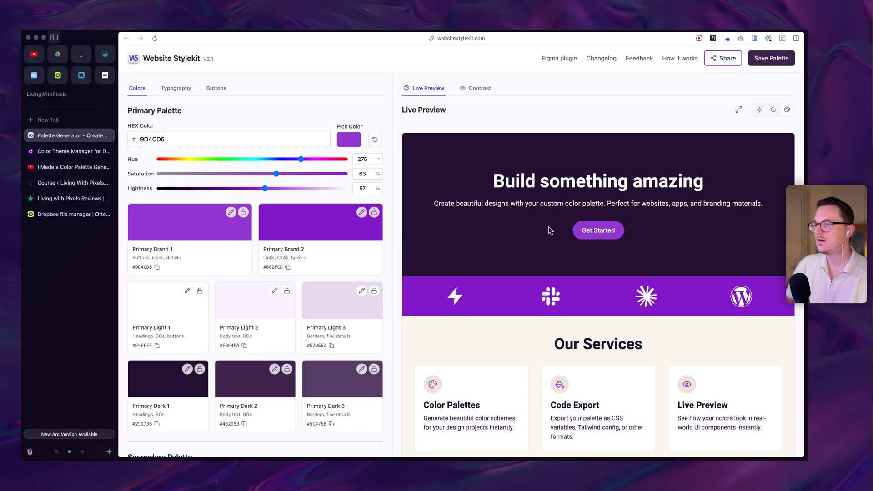
pyautogui.moveTo(267, 192)
pyautogui.mouseDown()
pyautogui.moveTo(244, 191)
pyautogui.moveTo(316, 192)
pyautogui.moveTo(262, 191)
pyautogui.mouseUp()
# - Set the heading font to Playfair Display at 800 Extra Bold, body staying Roboto
pyautogui.click(177, 89)
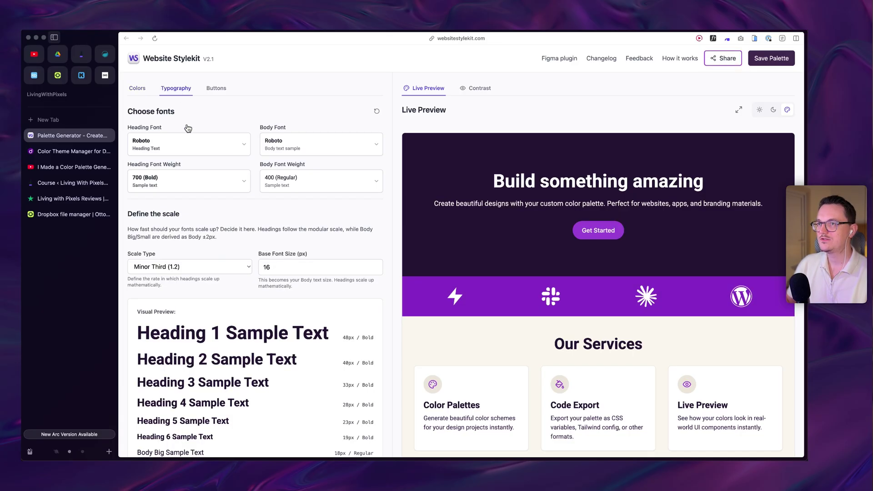
pyautogui.click(215, 149)
pyautogui.scroll(-4, 205, 220)
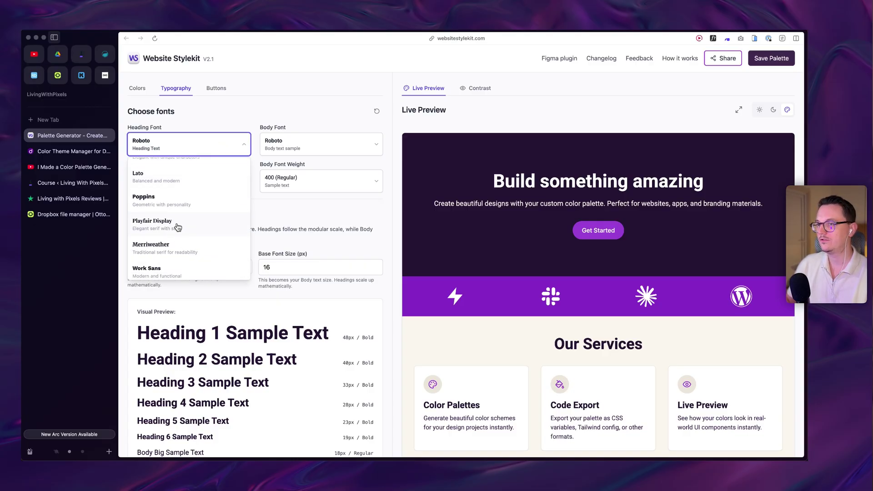
pyautogui.click(173, 224)
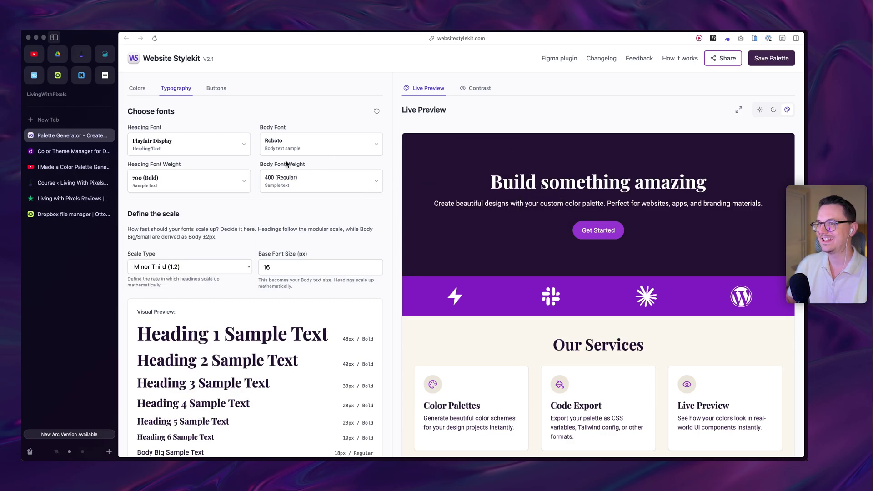
pyautogui.click(226, 186)
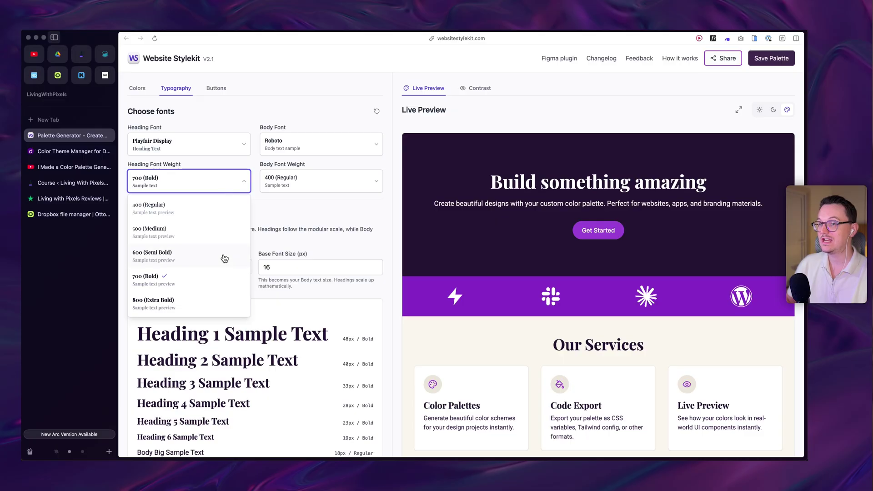
pyautogui.click(208, 303)
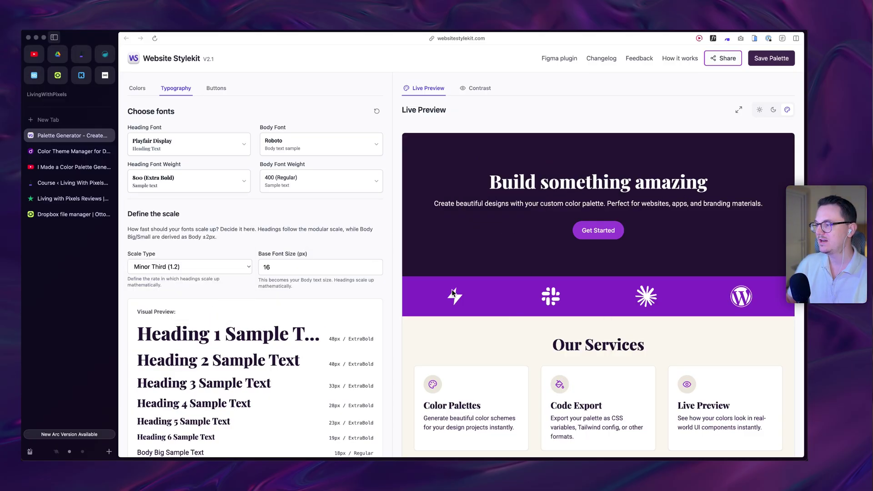
pyautogui.scroll(-3, 446, 290)
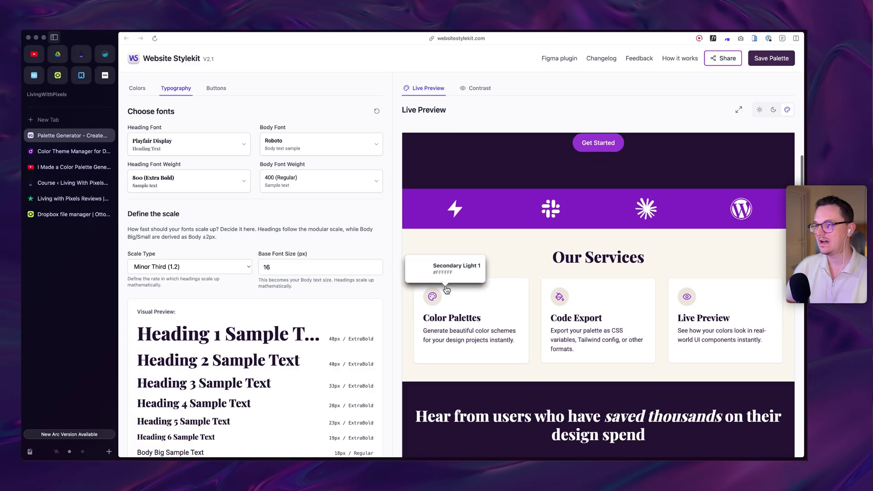
pyautogui.scroll(3, 446, 290)
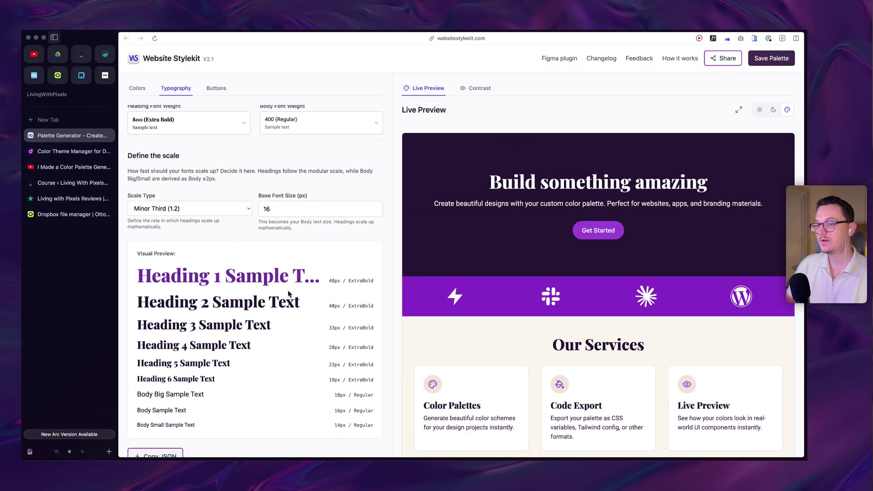
pyautogui.scroll(-3, 293, 301)
pyautogui.scroll(-1, 240, 430)
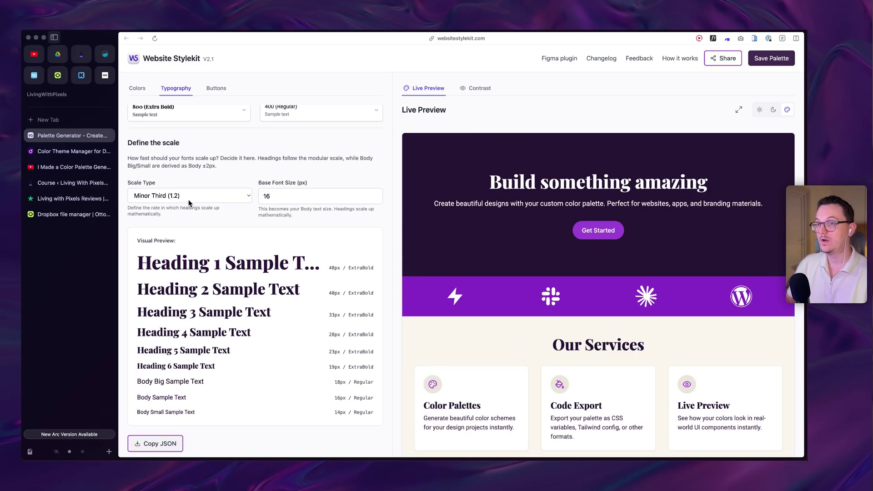
pyautogui.click(186, 196)
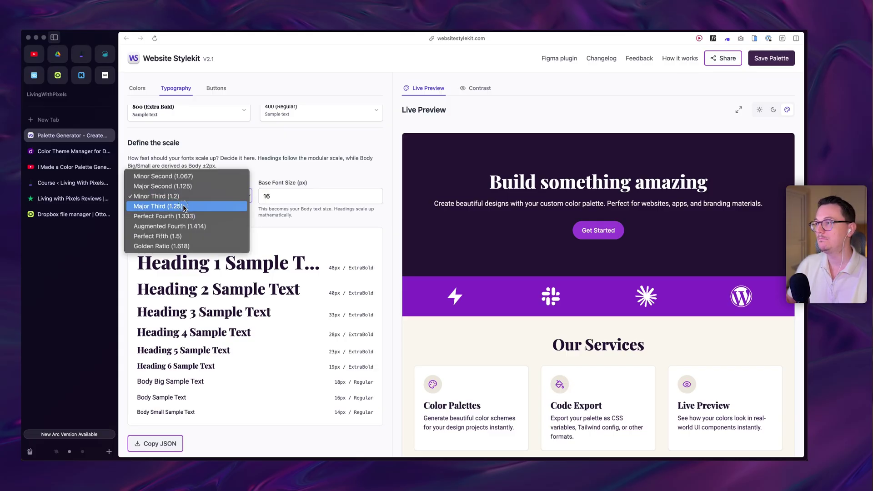
pyautogui.click(184, 206)
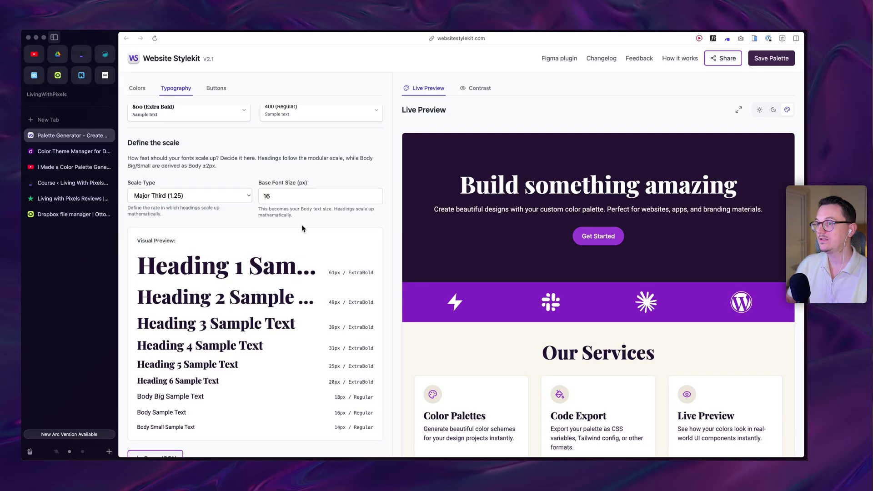
pyautogui.click(374, 195)
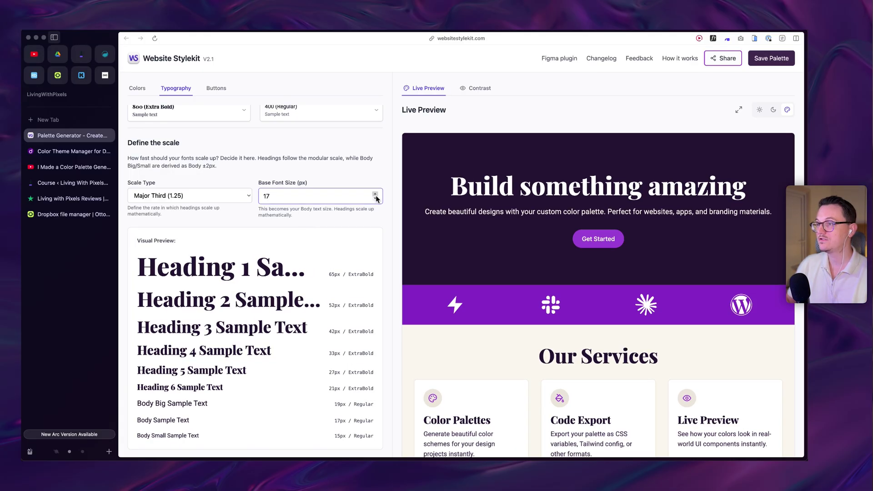
pyautogui.click(375, 199)
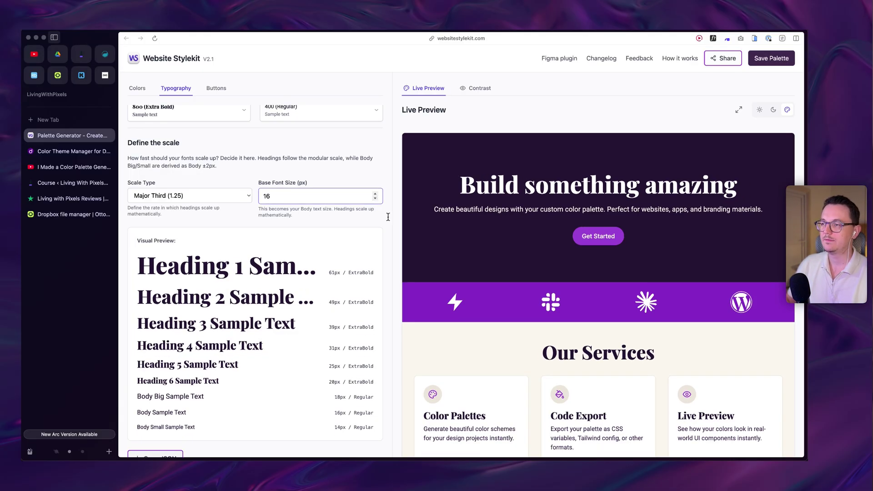
pyautogui.click(387, 217)
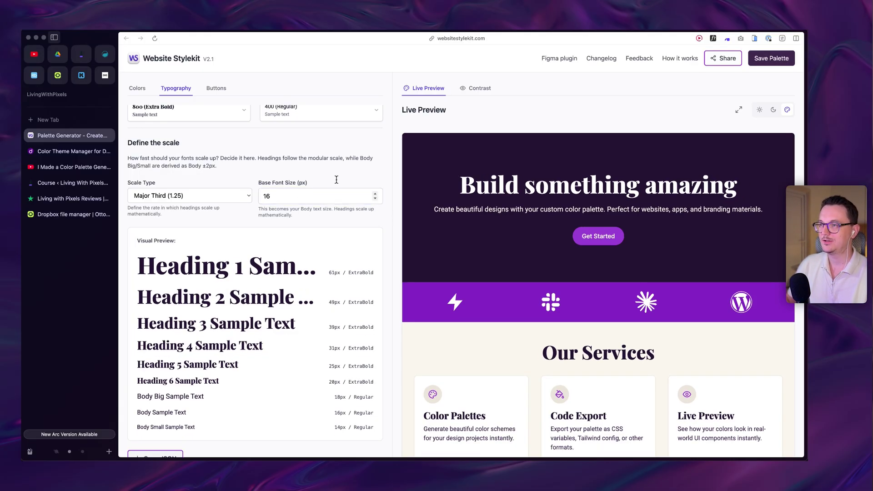
pyautogui.click(375, 193)
pyautogui.click(375, 199)
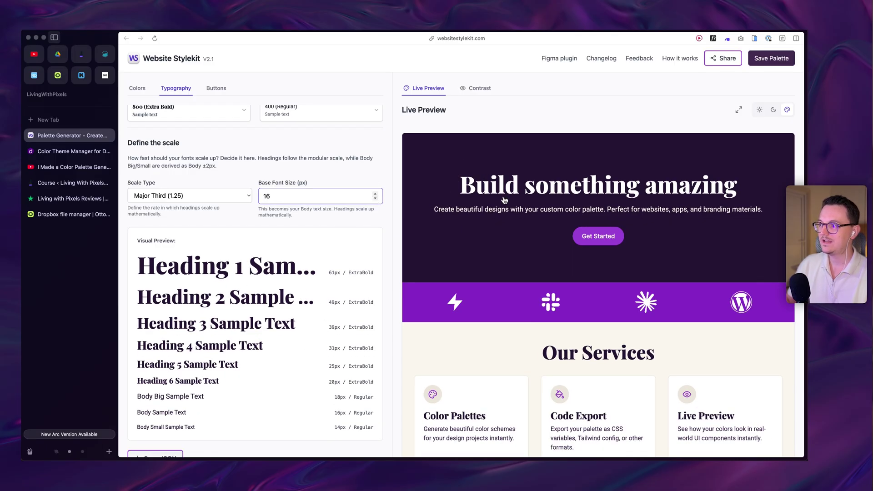
pyautogui.click(399, 195)
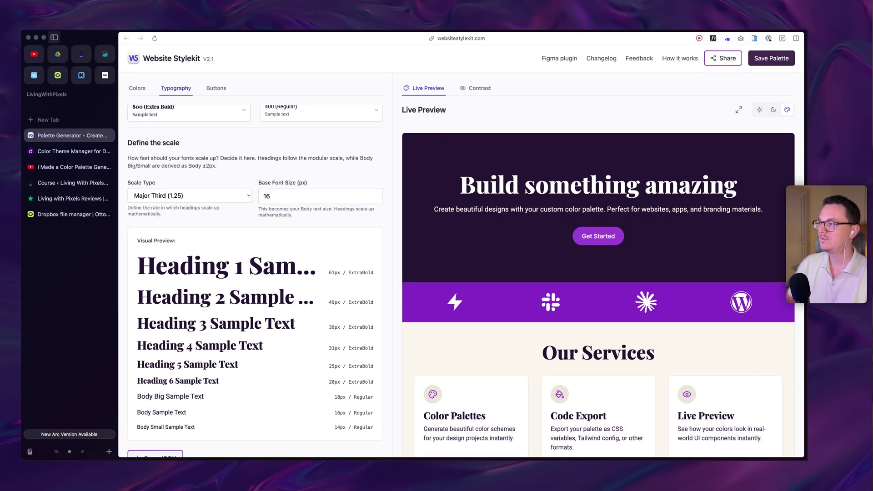
# - Scroll through the full-screen live preview, then return to split view and scroll it there
pyautogui.click(739, 110)
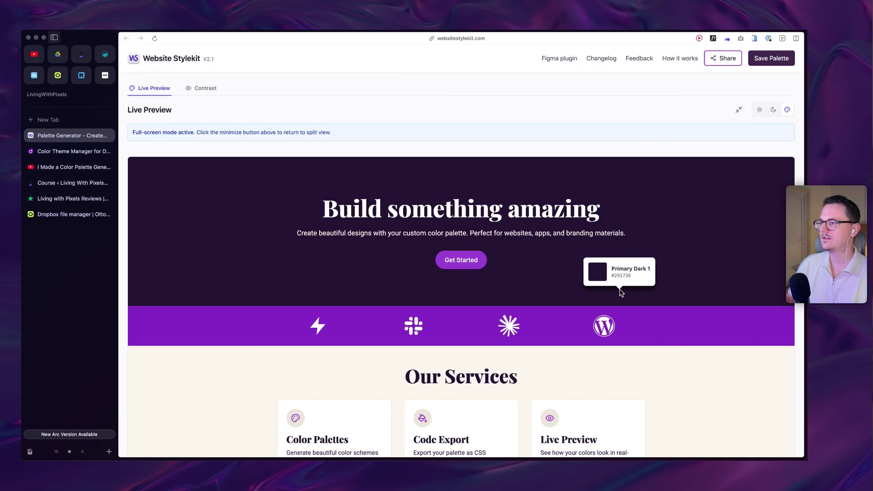
pyautogui.scroll(-3, 691, 278)
pyautogui.scroll(-8, 691, 278)
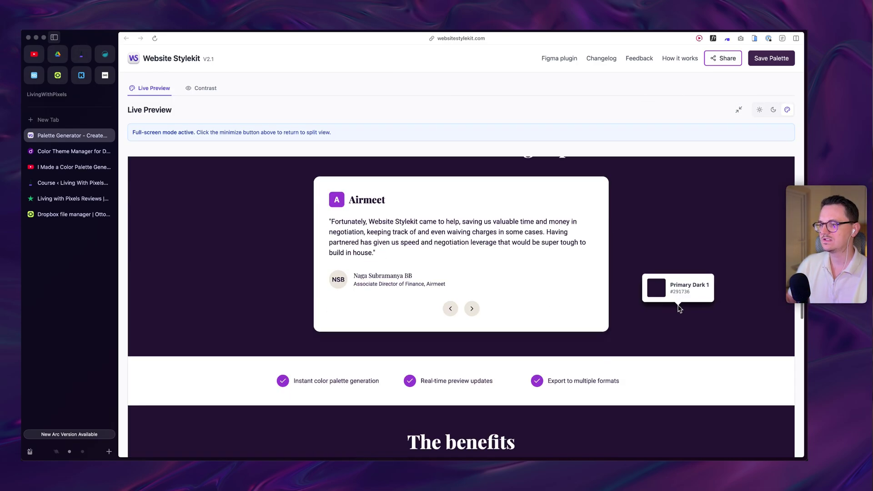
pyautogui.scroll(10, 687, 314)
pyautogui.press('Escape')
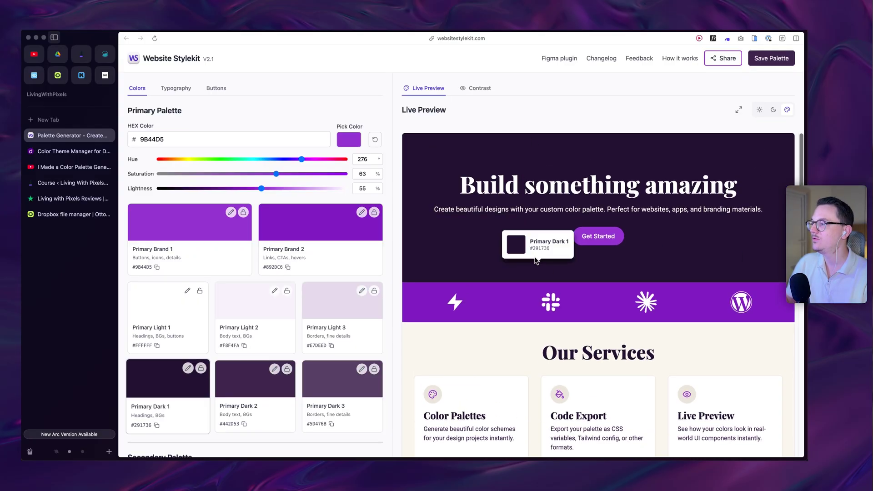
pyautogui.scroll(-3, 475, 226)
pyautogui.scroll(-10, 475, 226)
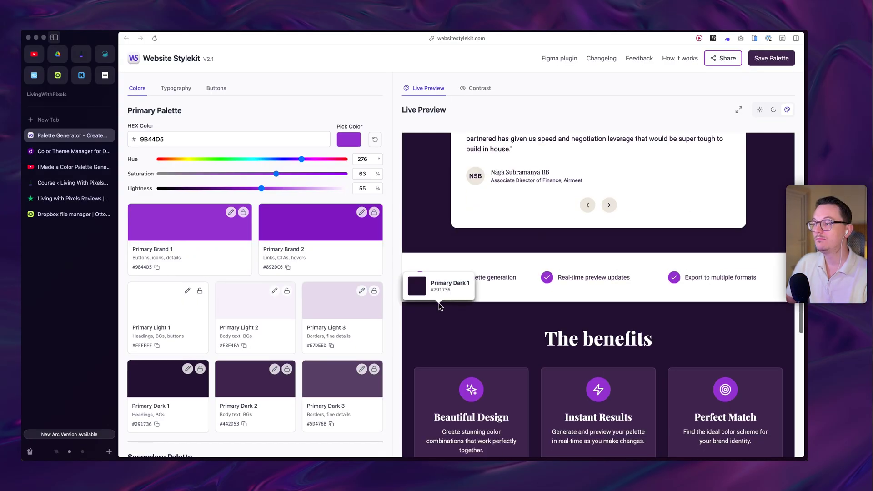
pyautogui.scroll(-5, 549, 399)
pyautogui.scroll(15, 544, 380)
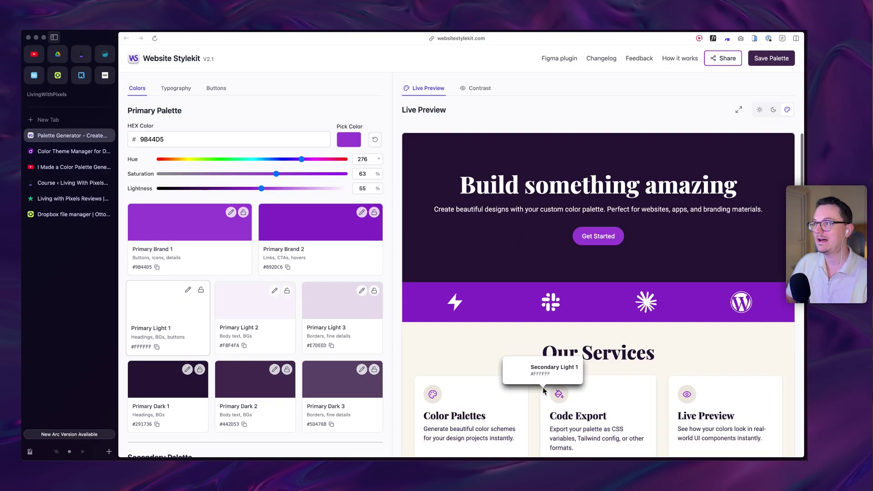
# - Launch Website Stylekit from the WSK Demo for v2 file's actions search under Recents
pyautogui.click(564, 62)
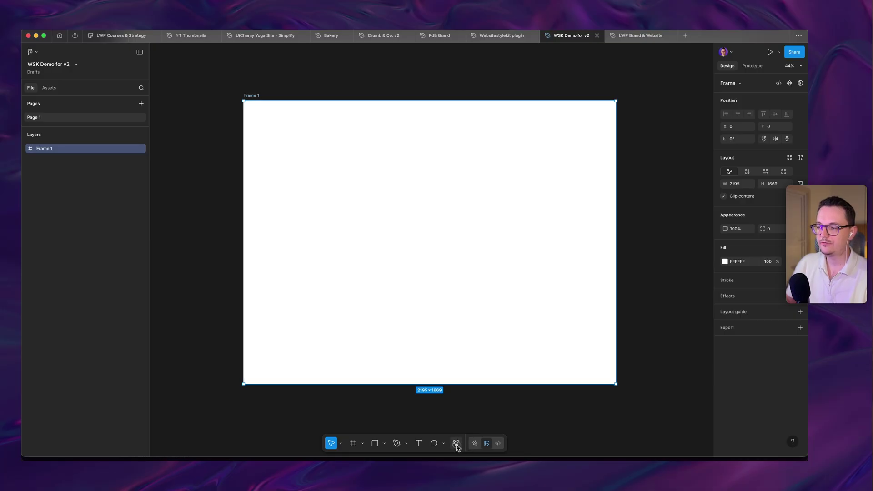
pyautogui.click(456, 443)
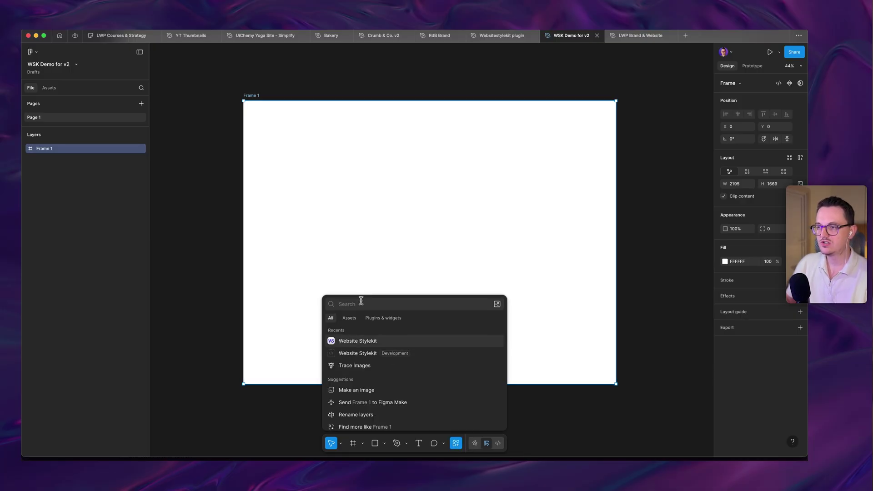
pyautogui.click(367, 341)
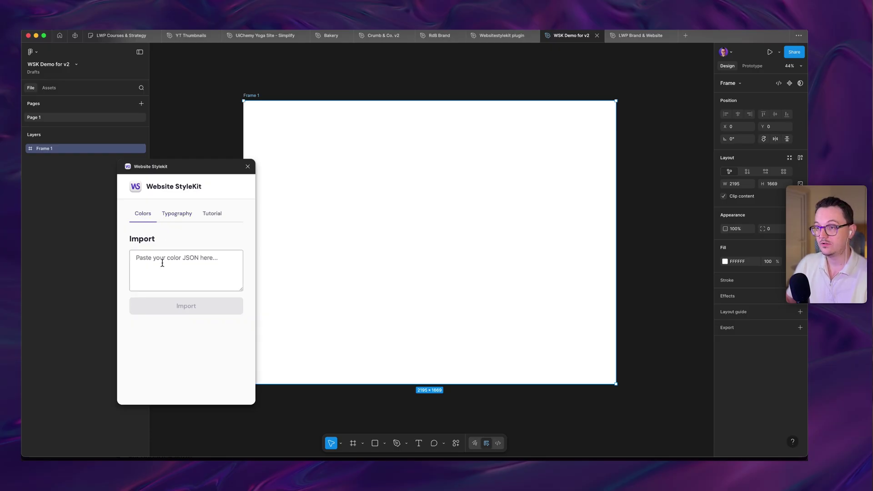
# - Back in the browser, copy all 16 palette colours as JSON from the Colors panel
pyautogui.press('super+Tab')
pyautogui.scroll(-10, 220, 271)
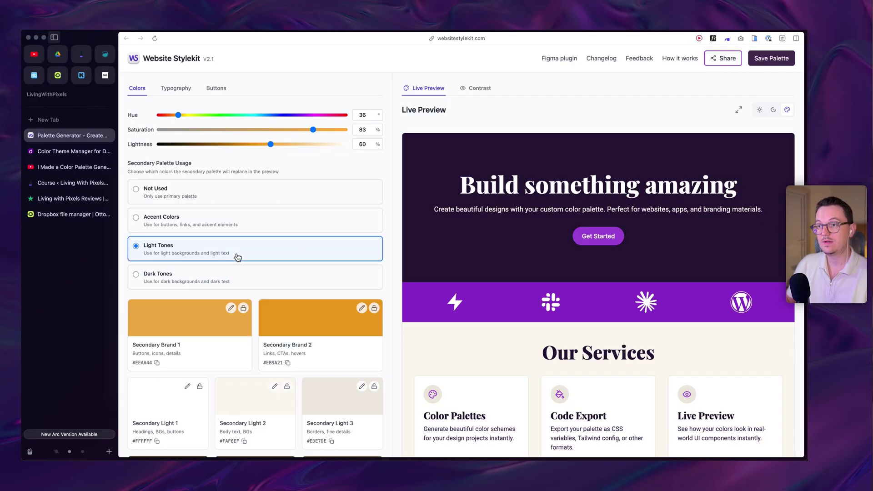
pyautogui.scroll(-3, 238, 259)
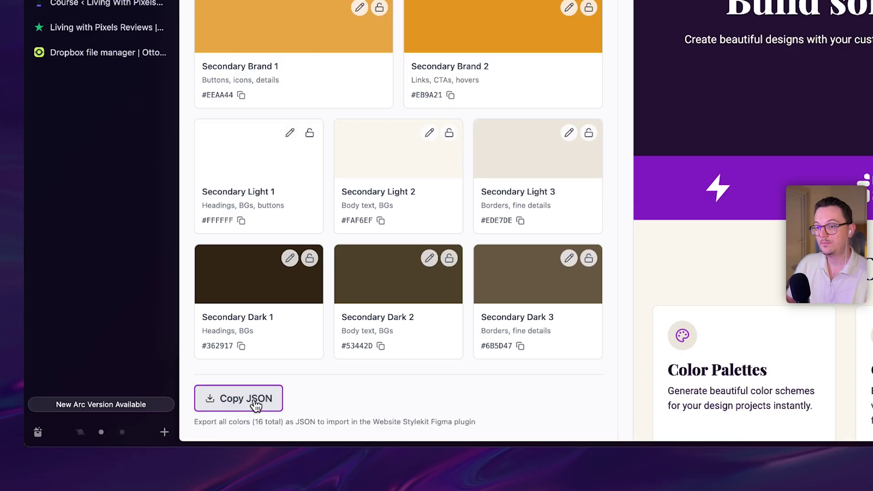
pyautogui.click(183, 430)
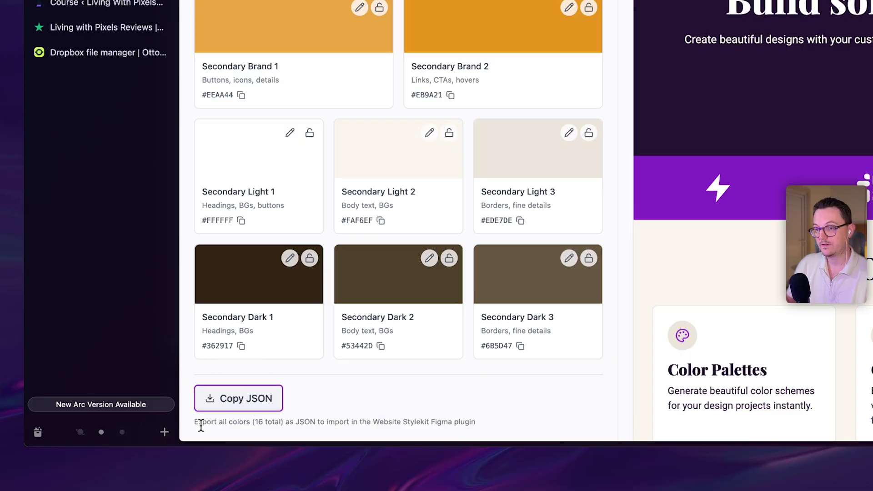
pyautogui.moveTo(198, 422); pyautogui.dragTo(489, 424)
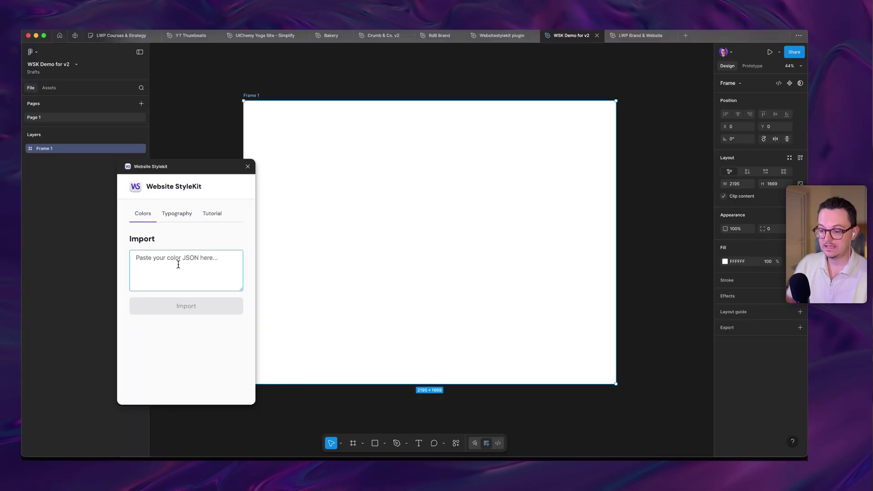
# - Paste the colour JSON into the plugin and import the 16 Stylekit colours as colour styles
pyautogui.press('super+v')
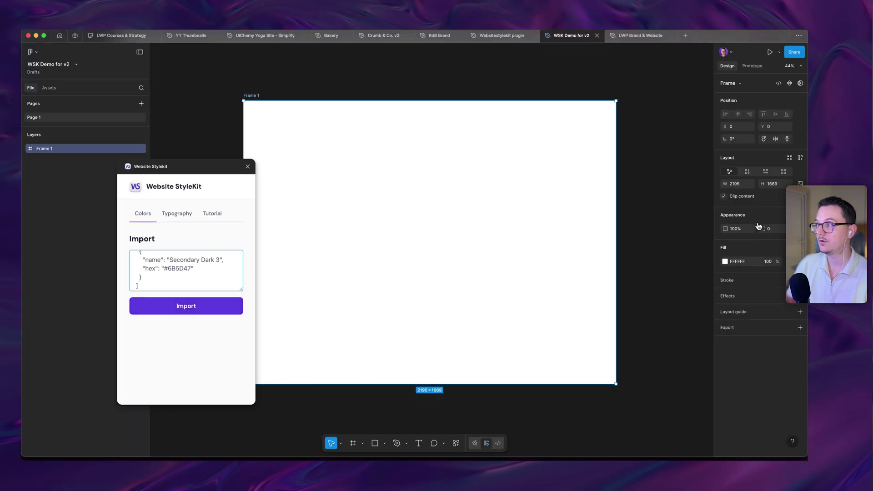
pyautogui.click(189, 306)
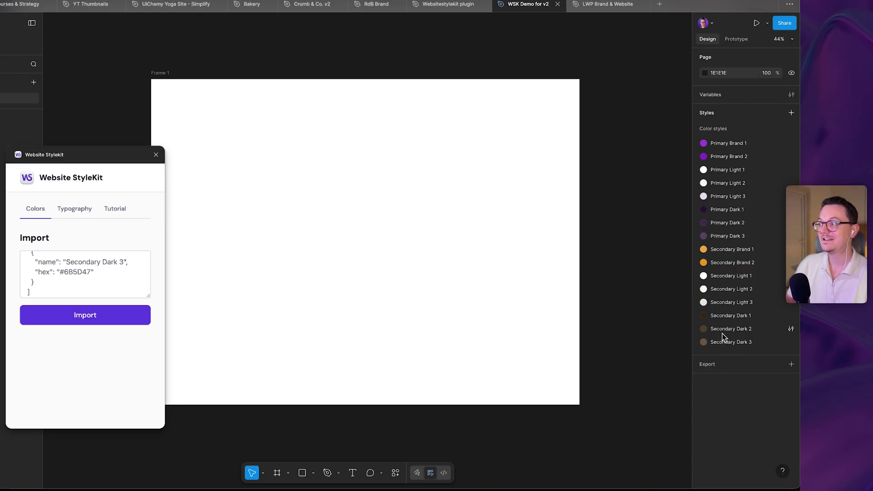
# - Copy the Major Third typography scale JSON from Website Stylekit's Typography tab and return to Figma
pyautogui.press('super+Tab')
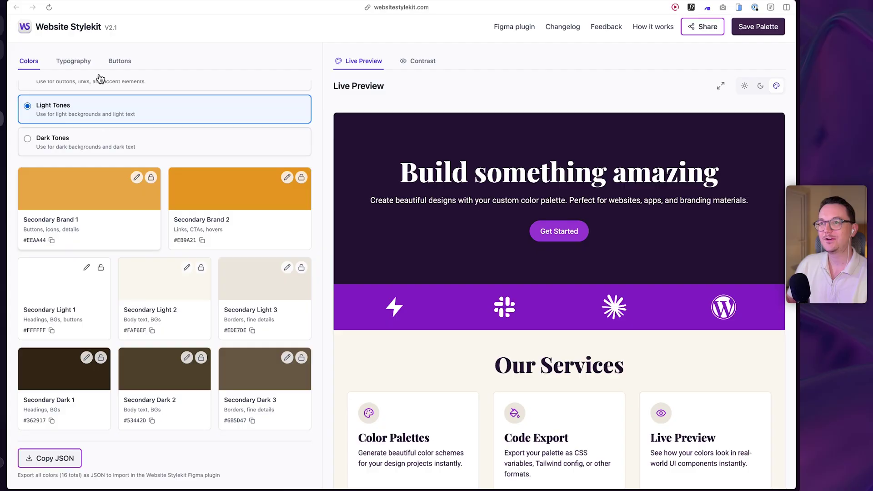
pyautogui.click(74, 60)
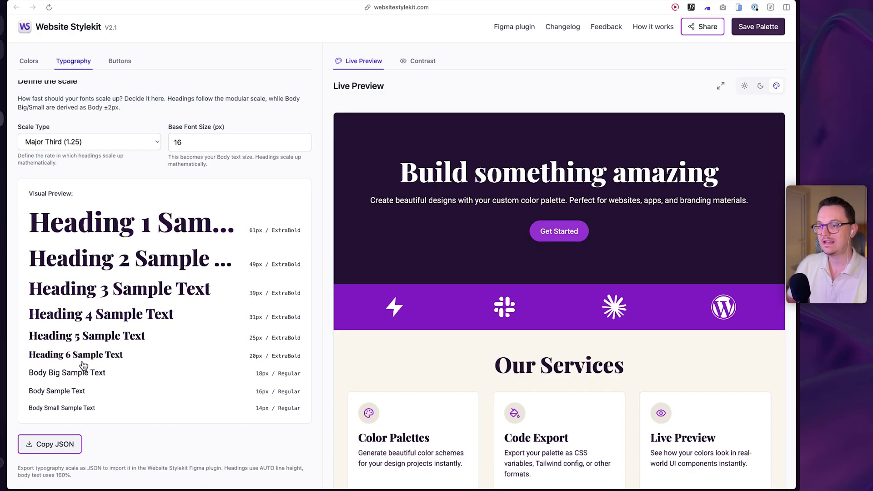
pyautogui.click(62, 446)
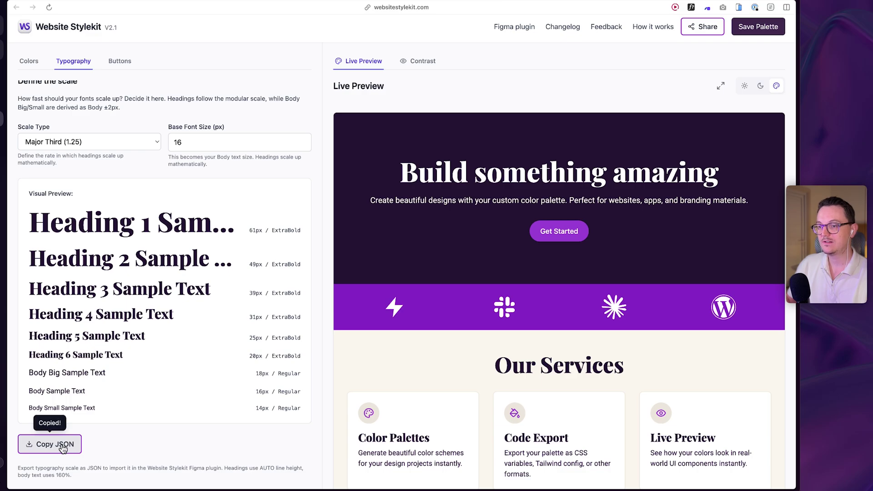
pyautogui.press('super+Tab')
# - Paste the typography JSON, import nine text styles Heading 1 to Body Small, and check Heading 1
pyautogui.click(91, 217)
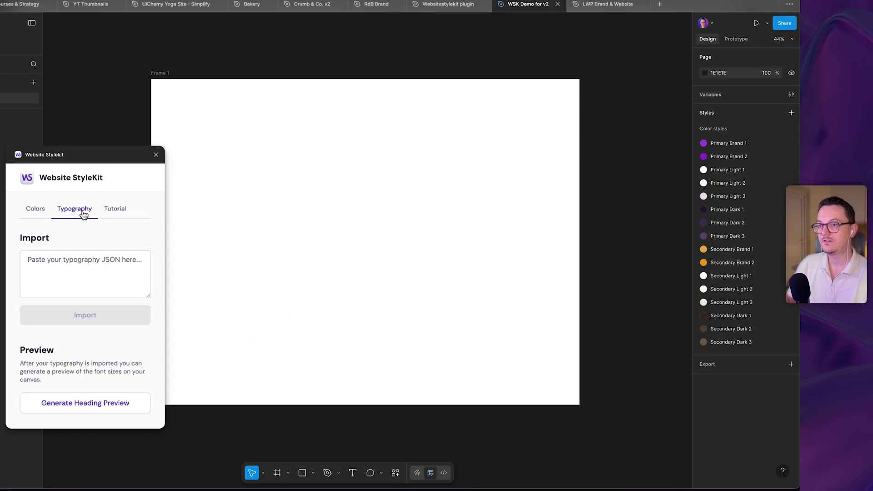
pyautogui.click(48, 271)
pyautogui.press('super+v')
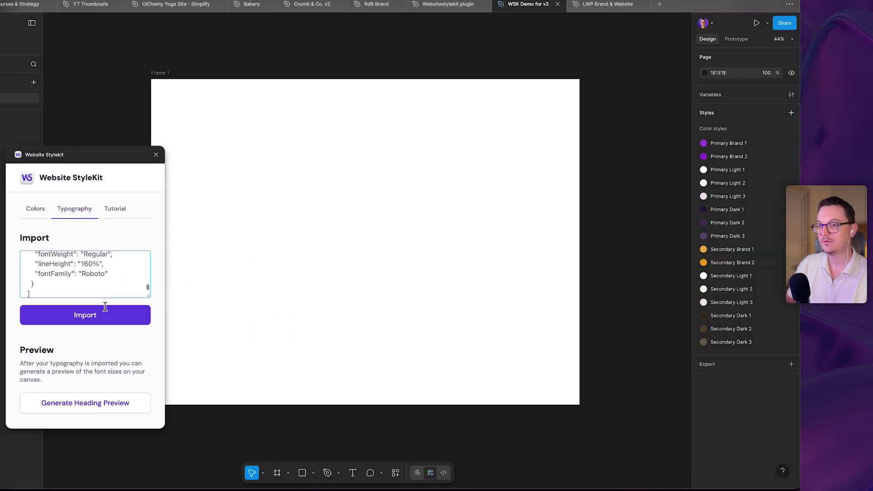
pyautogui.click(102, 320)
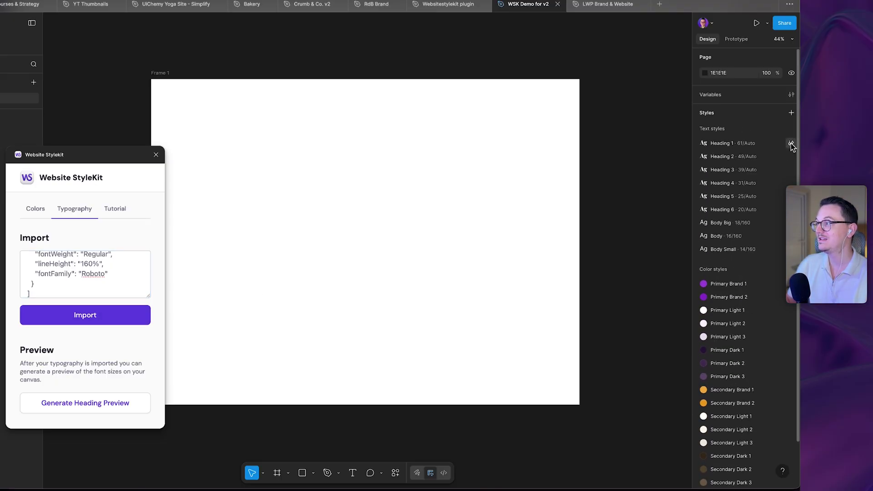
pyautogui.click(790, 144)
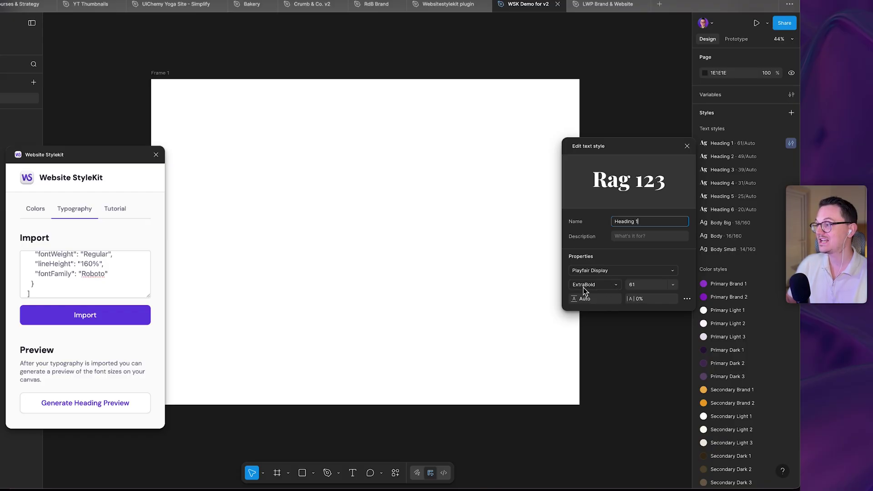
pyautogui.click(686, 146)
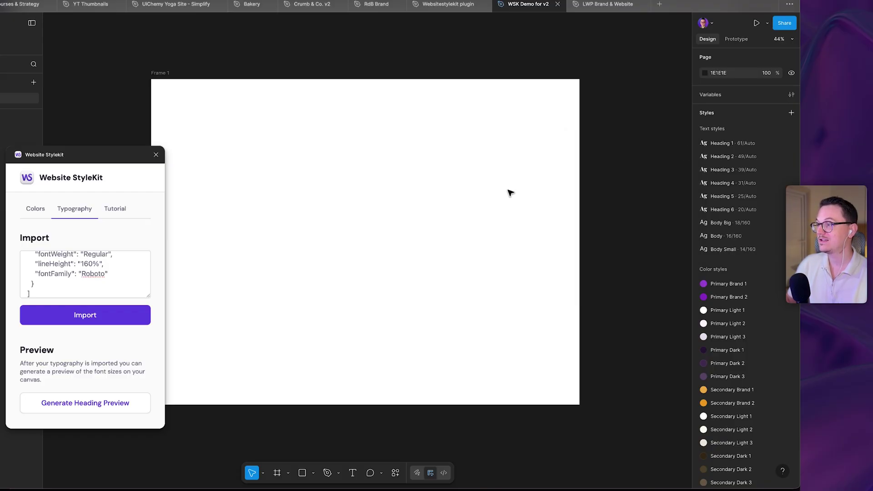
# - Generate an All Text Styles Preview frame showing the nine imported text styles
pyautogui.scroll(-2, 302, 256)
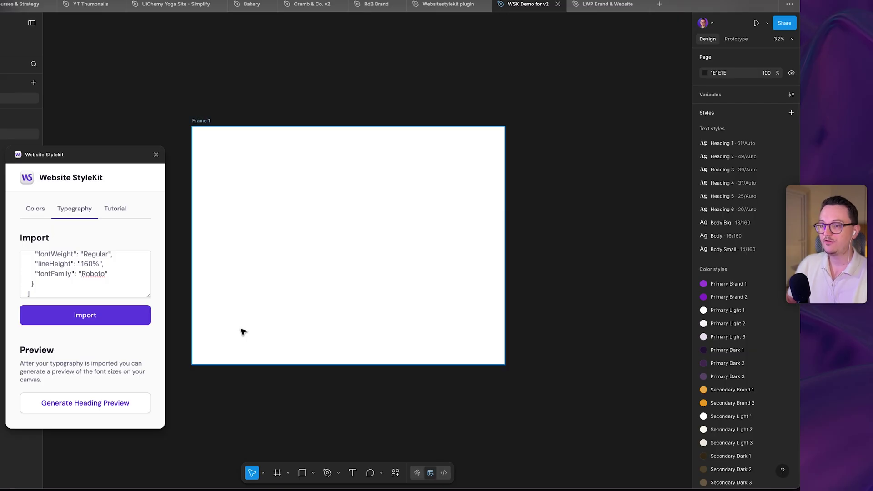
pyautogui.click(86, 409)
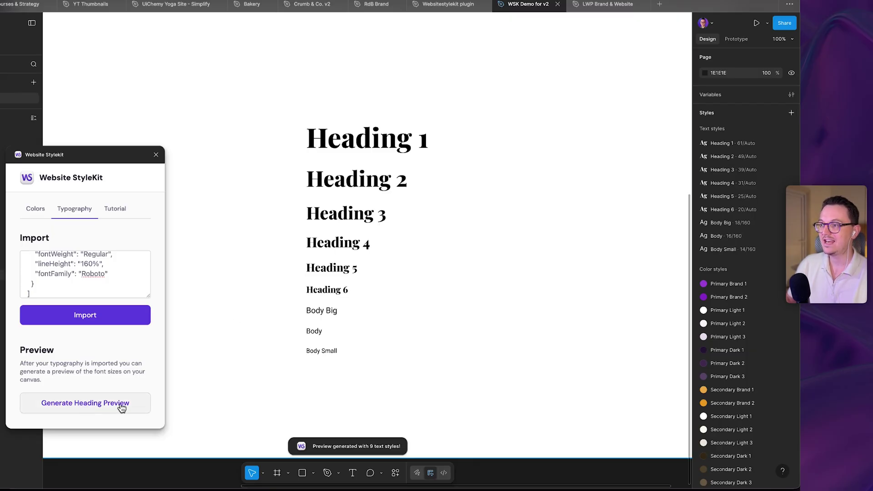
pyautogui.scroll(-5, 312, 142)
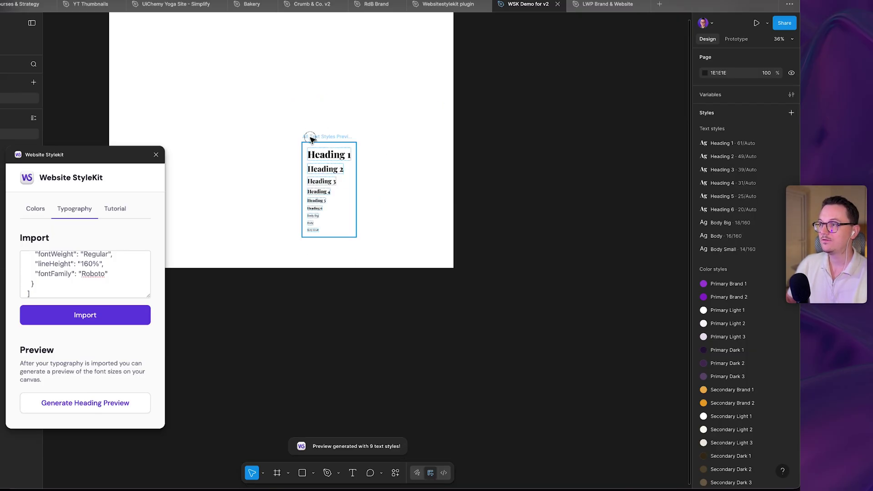
# - Move the preview frame onto open canvas, zoom to fit it, and nudge the plugin window right
pyautogui.moveTo(310, 139); pyautogui.dragTo(491, 148)
pyautogui.hotkey('shift', '2')
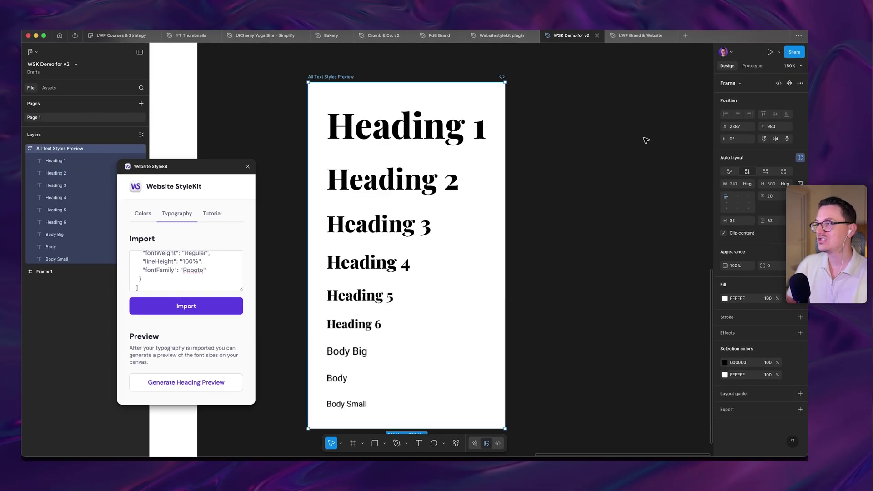
pyautogui.scroll(-2, 445, 193)
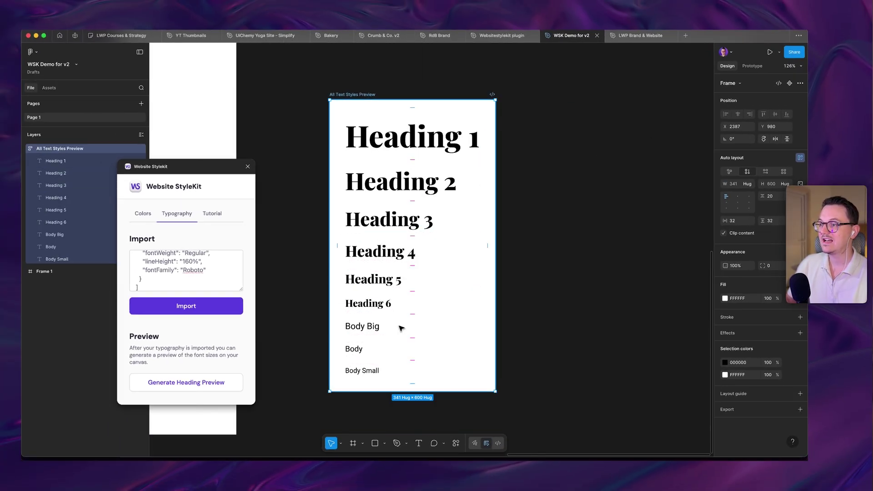
pyautogui.scroll(-2, 300, 347)
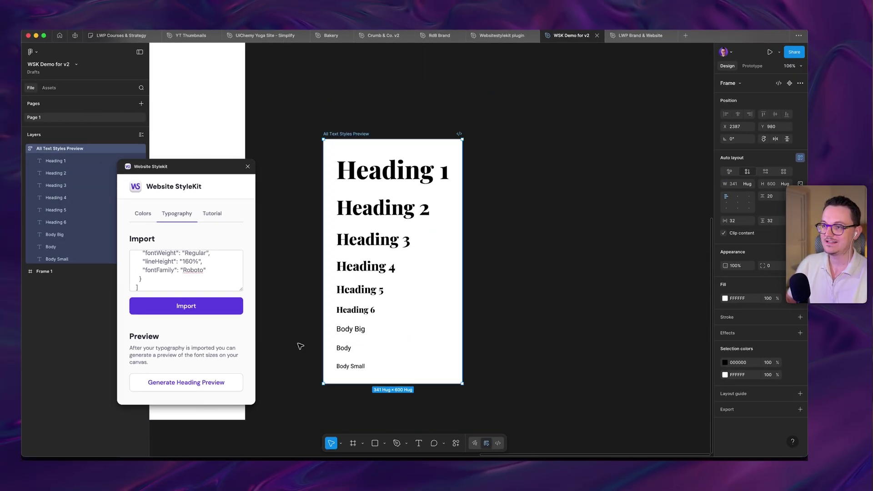
pyautogui.moveTo(250, 172); pyautogui.dragTo(257, 173)
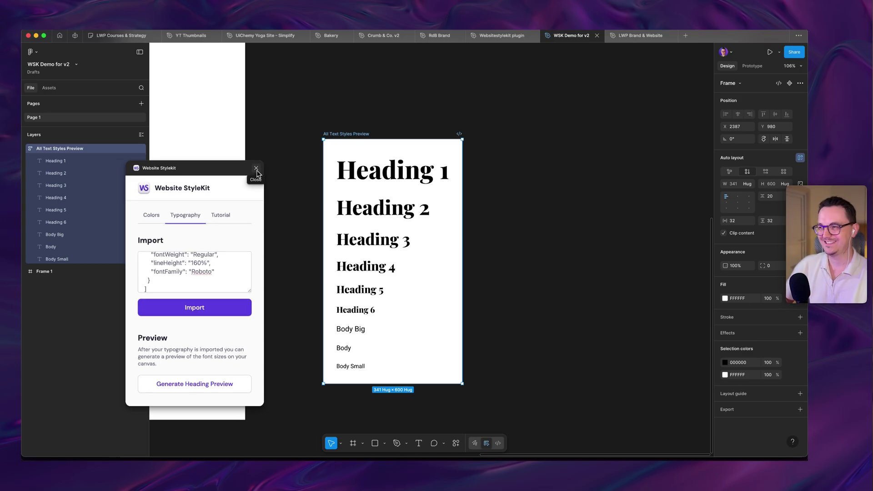
pyautogui.scroll(-2, 321, 210)
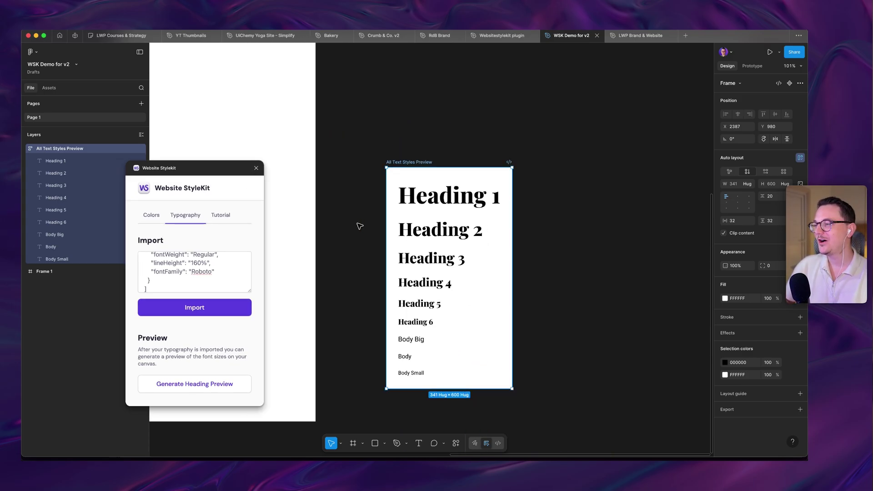
pyautogui.scroll(-2, 309, 255)
pyautogui.scroll(4, 303, 258)
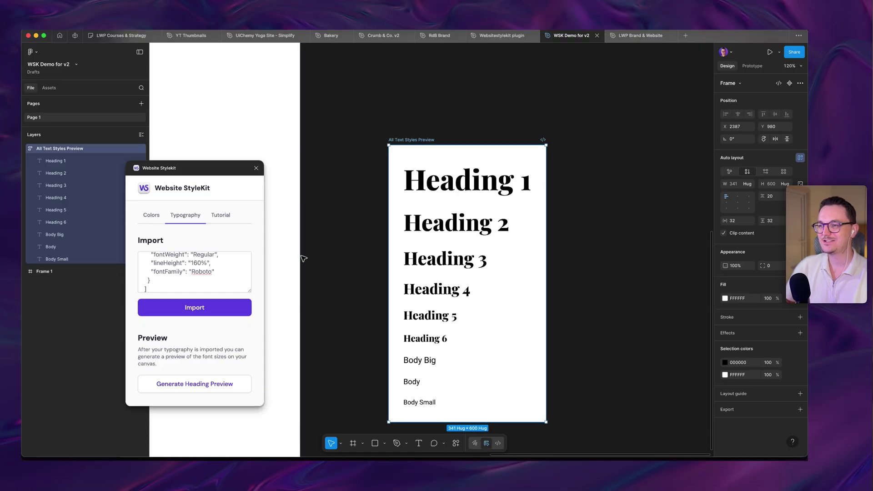
# - Close the Stylekit plugin, visit the Palette Generator tab, then close the Bolt.new tab
pyautogui.click(256, 168)
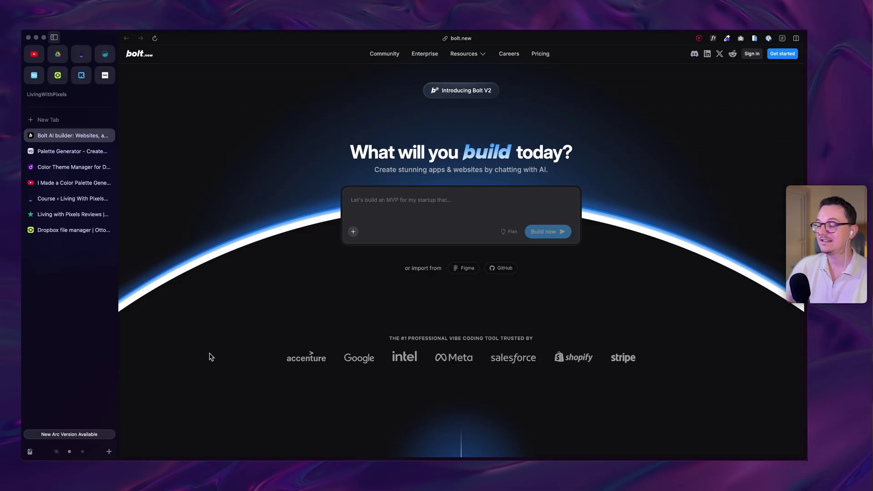
pyautogui.click(70, 151)
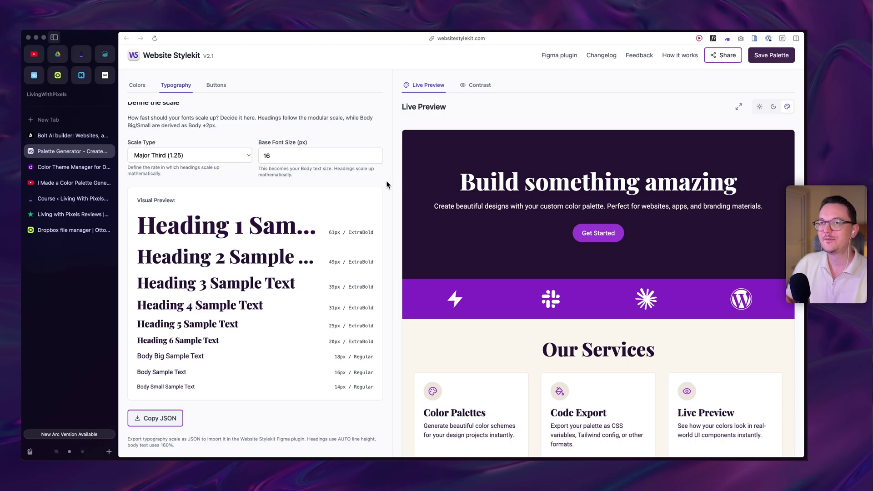
pyautogui.hotkey('ctrl', 'Tab')
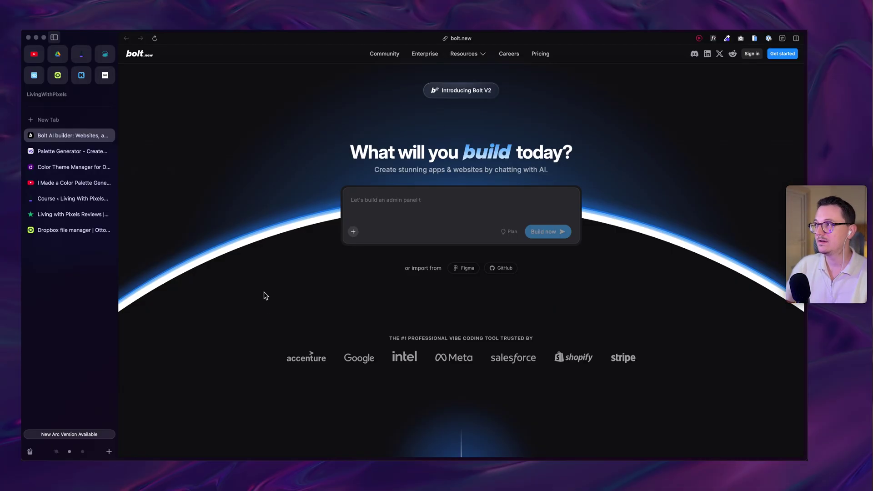
pyautogui.press('super+w')
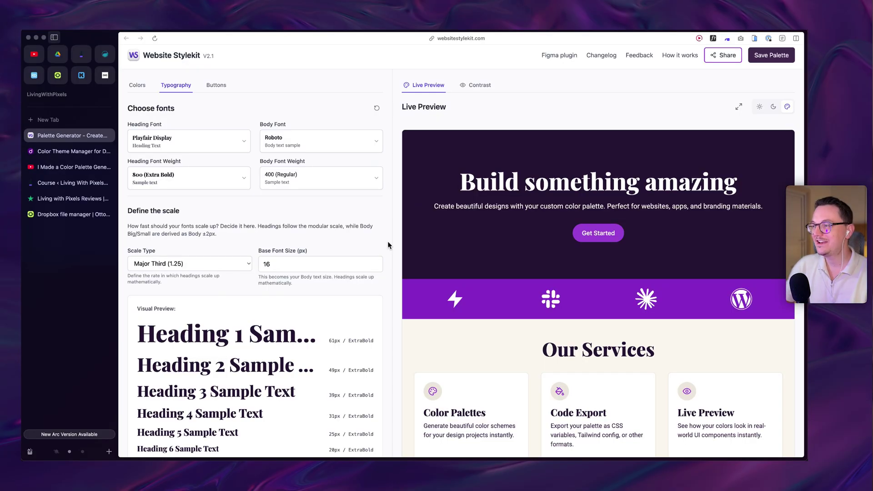
pyautogui.moveTo(423, 252)
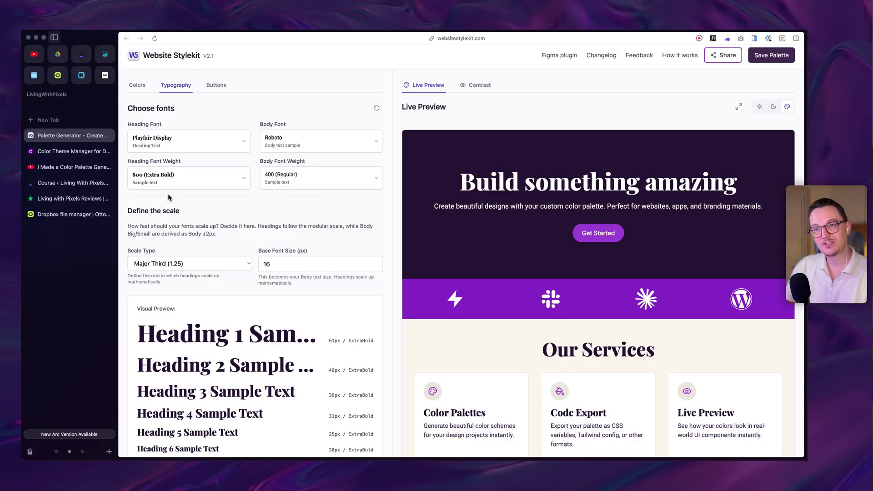
pyautogui.click(89, 154)
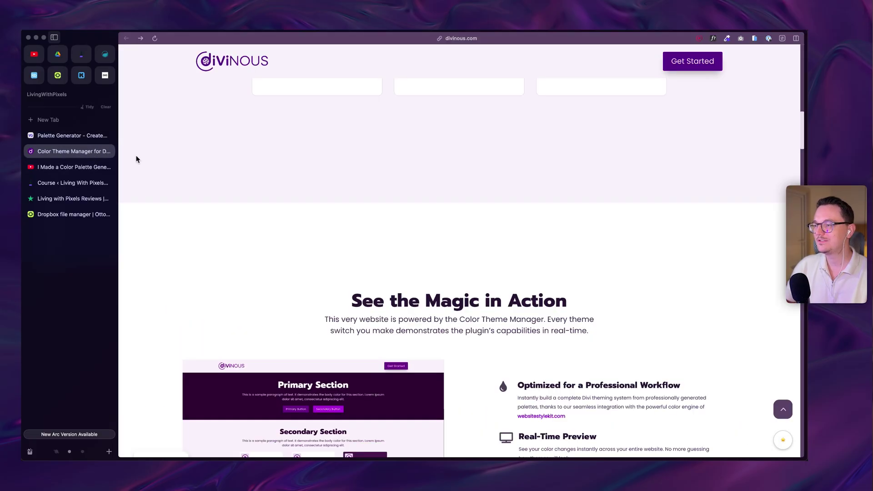
pyautogui.scroll(2, 483, 285)
pyautogui.scroll(10, 483, 285)
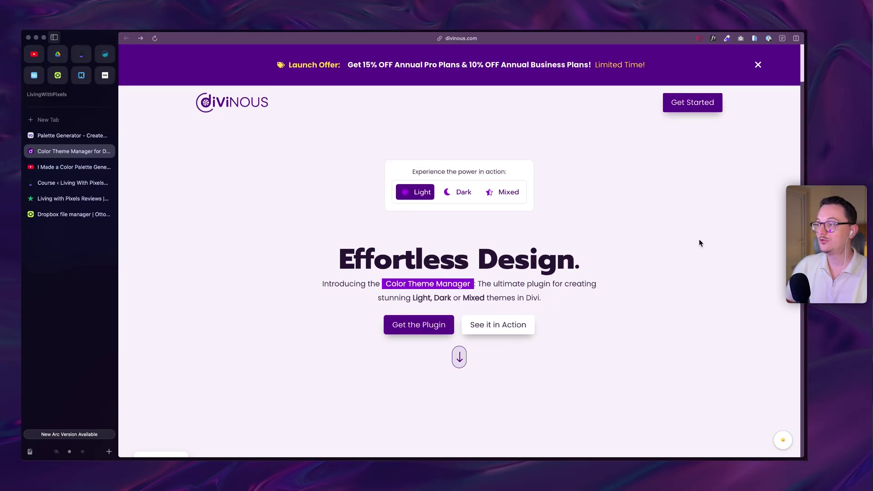
pyautogui.scroll(-1, 766, 241)
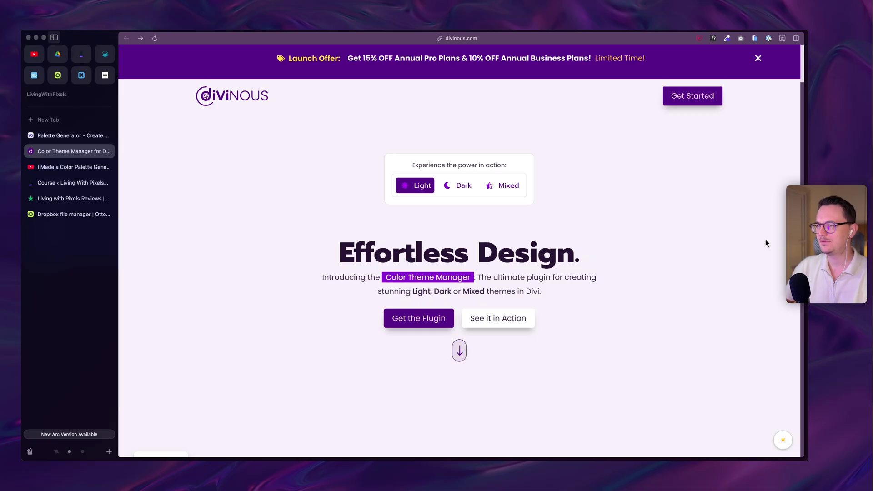
pyautogui.scroll(-5, 765, 240)
pyautogui.scroll(-4, 765, 239)
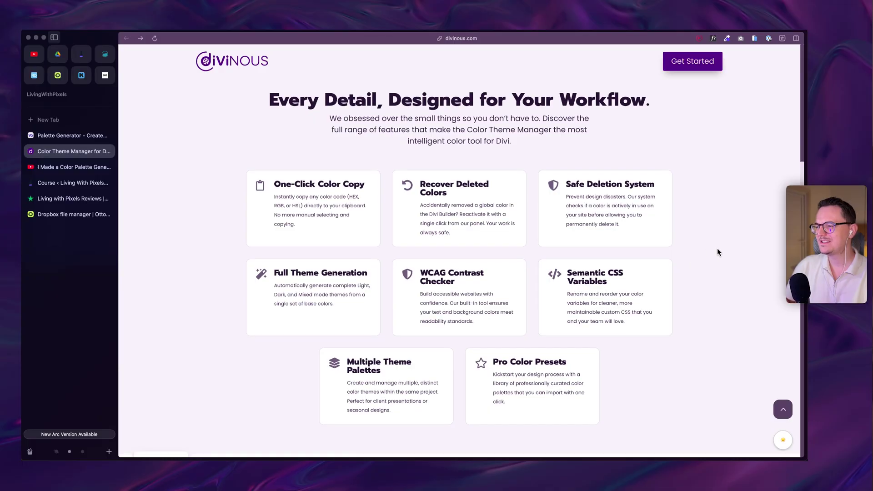
pyautogui.scroll(-10, 716, 252)
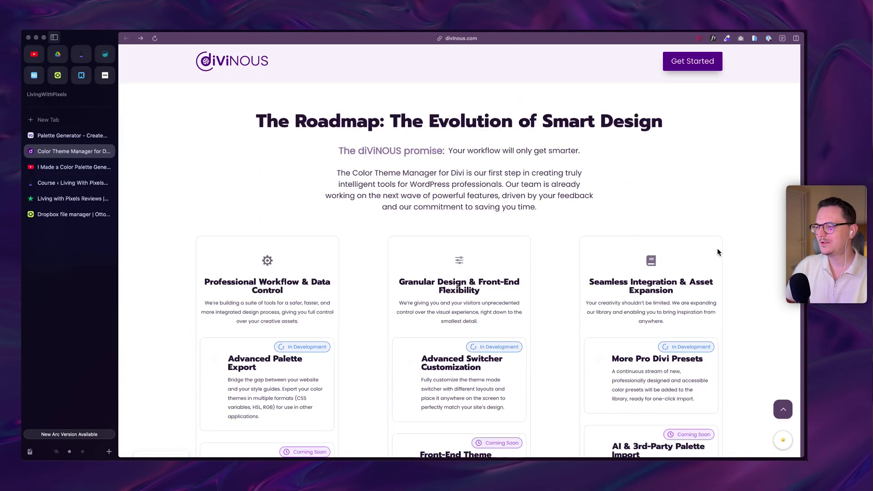
pyautogui.scroll(-20, 717, 250)
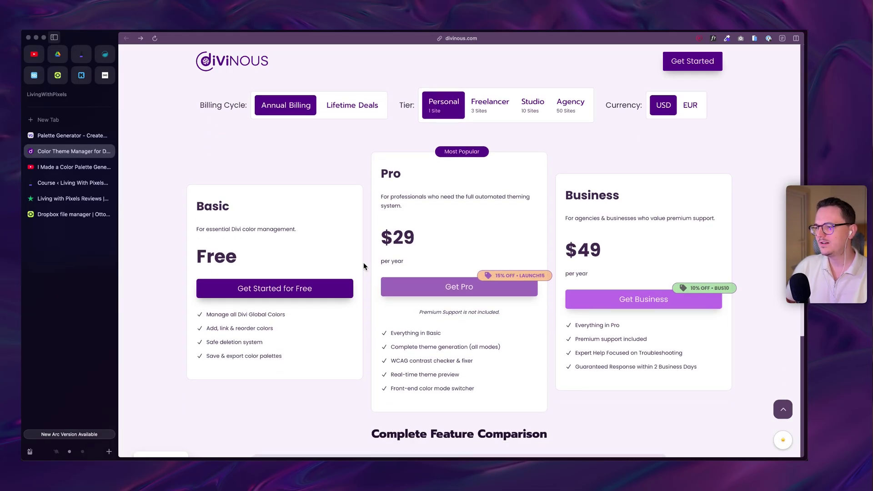
pyautogui.scroll(-1, 366, 271)
pyautogui.scroll(1, 163, 116)
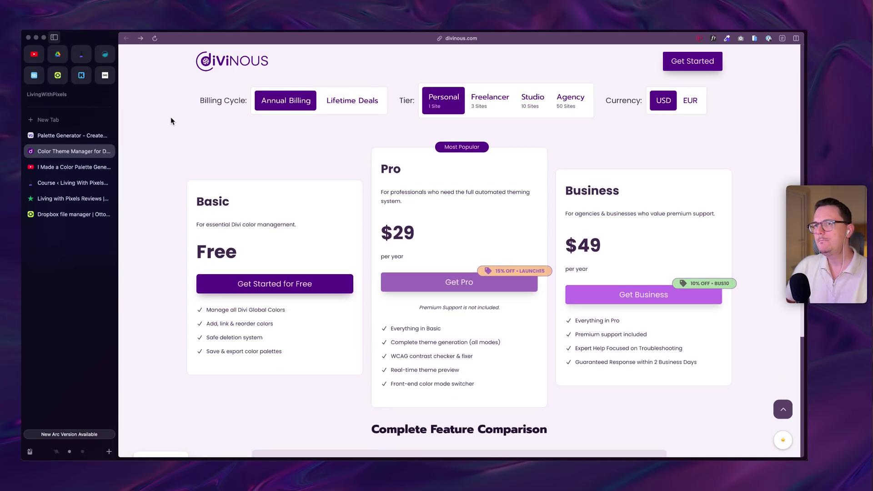
pyautogui.click(83, 135)
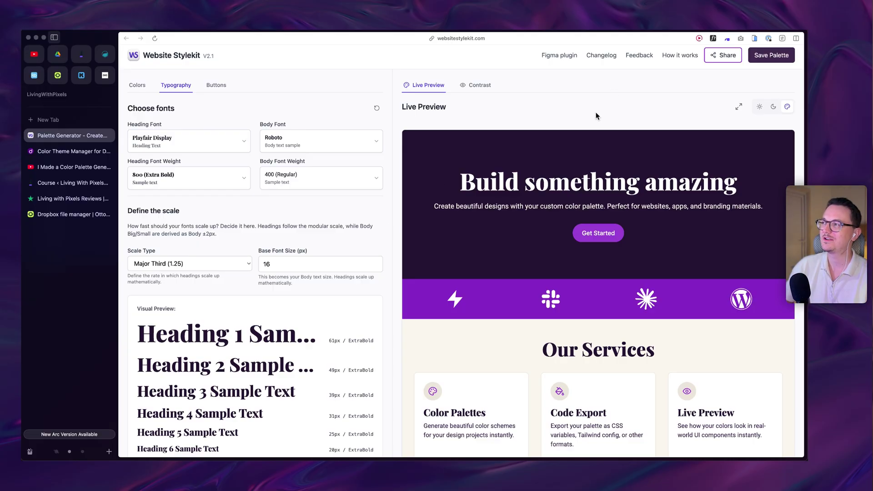
# - Open the Feedback & Feature Requests form, zoom in, select the Feature request box, then reset zoom
pyautogui.click(639, 56)
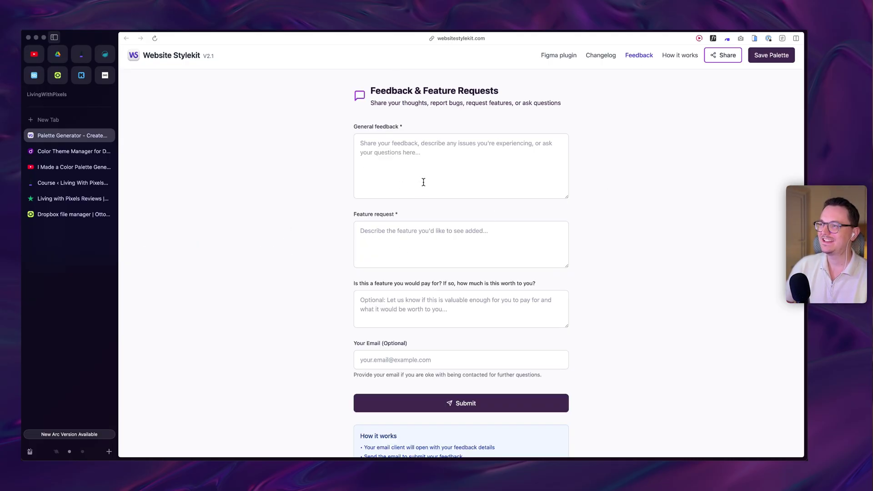
pyautogui.press('super+plus')
pyautogui.press('super+plus')
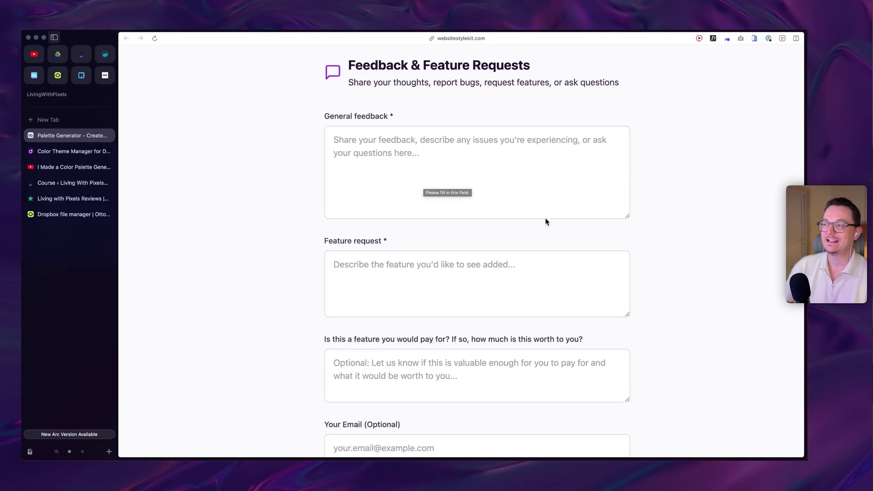
pyautogui.click(364, 257)
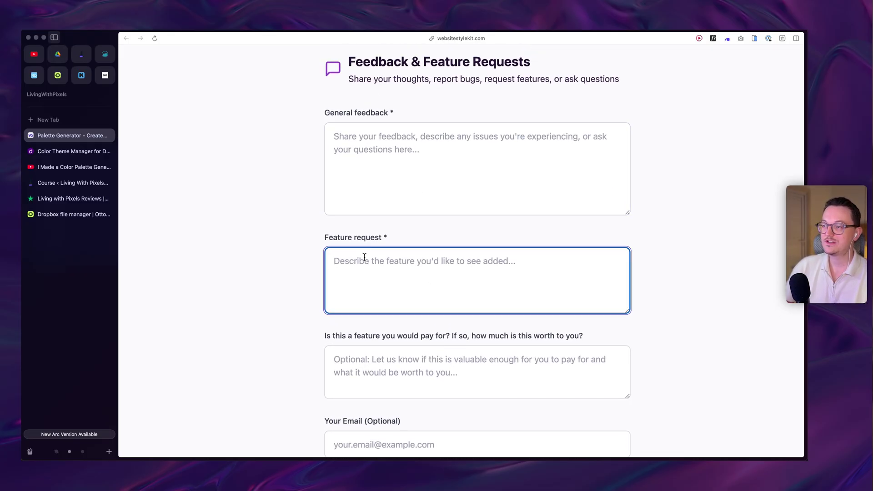
pyautogui.press('super+0')
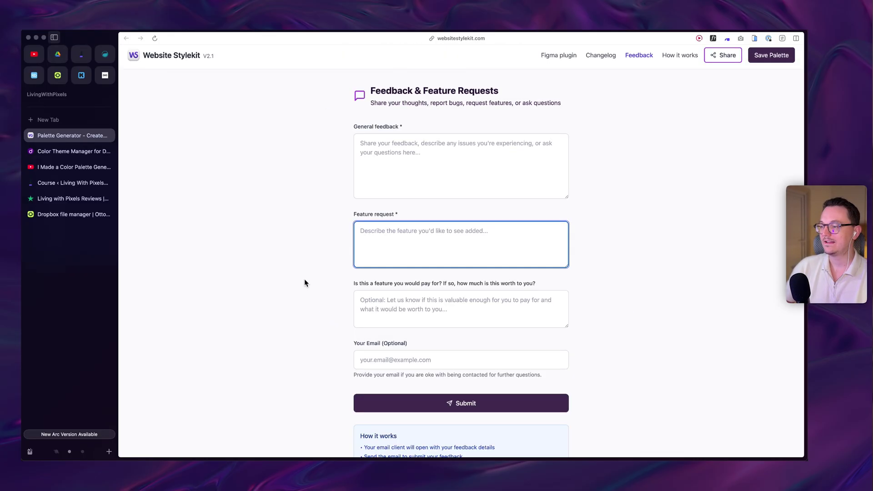
# - View the Changelog page, then return to the palette generator showing primary brand 9B44D5
pyautogui.click(604, 56)
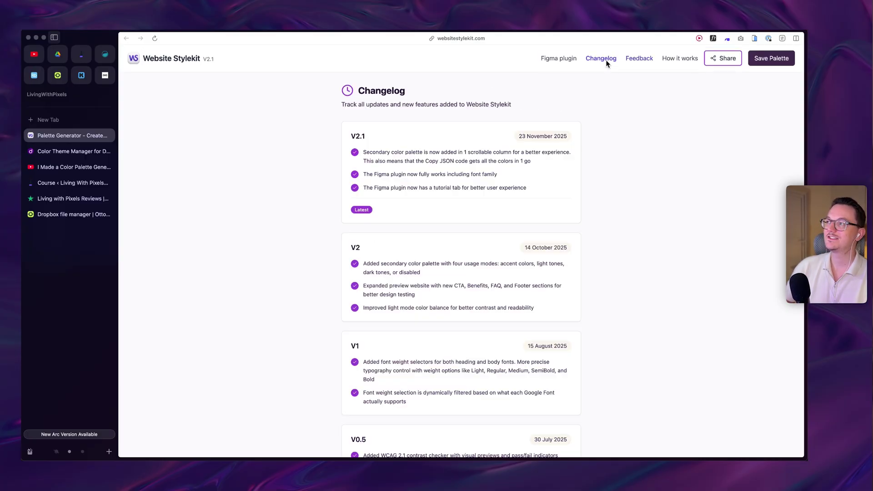
pyautogui.click(174, 62)
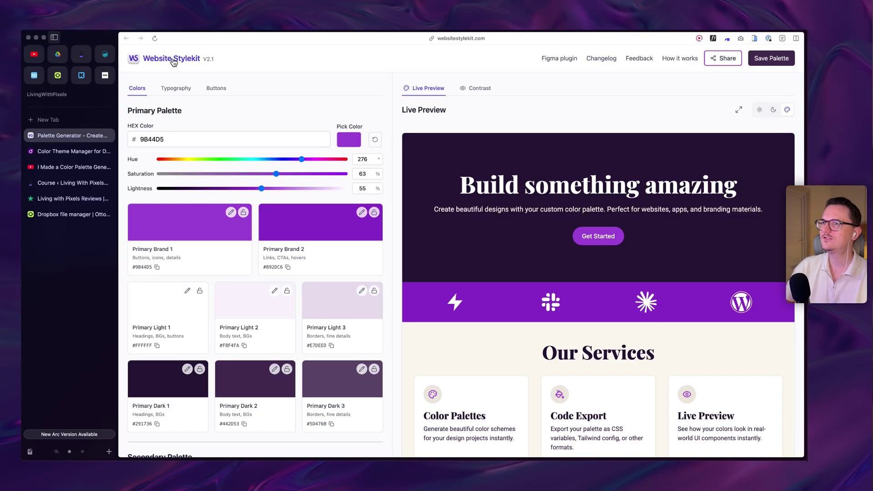